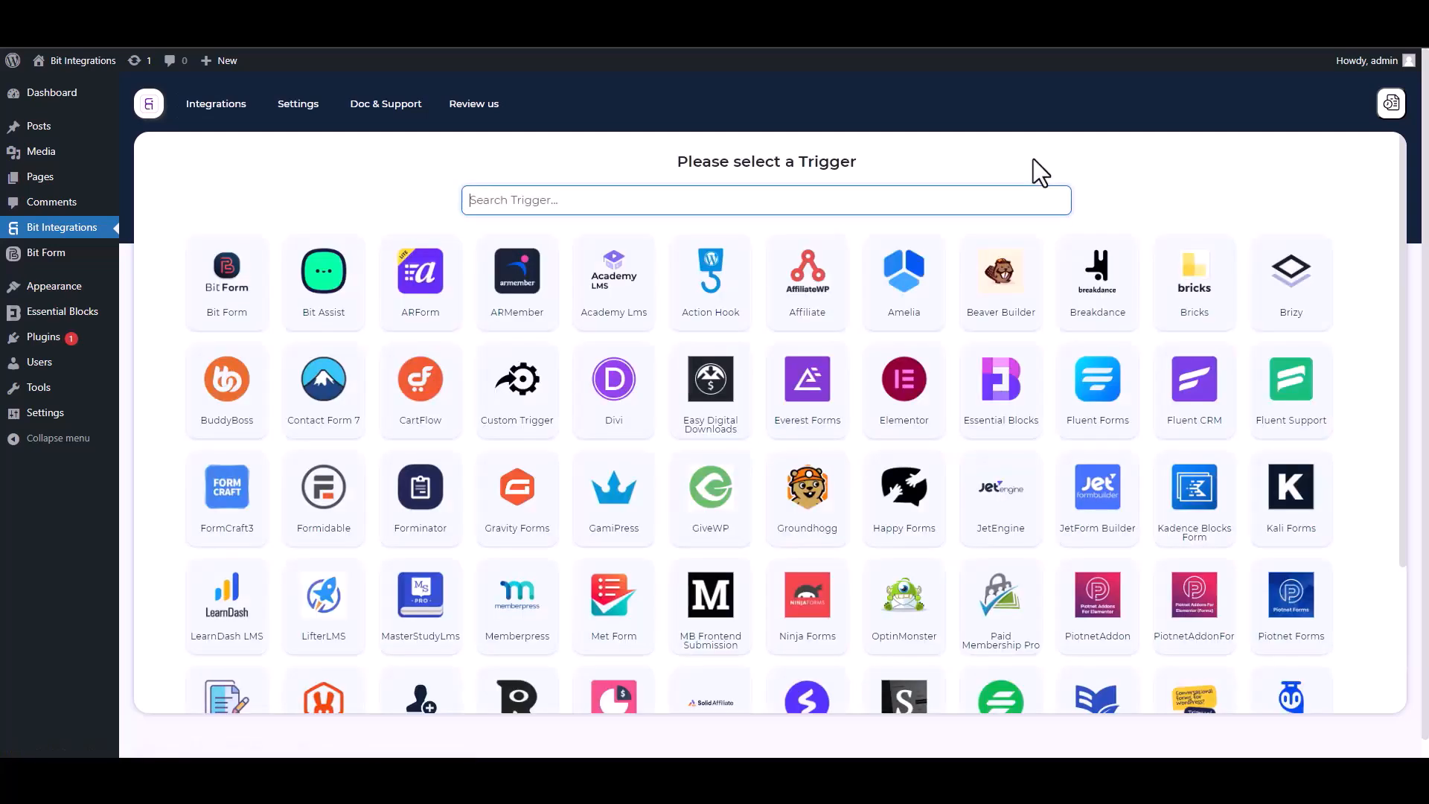
# Pick Essential Blocks as the trigger and fetch data from its next form submission
pyautogui.write('ess')
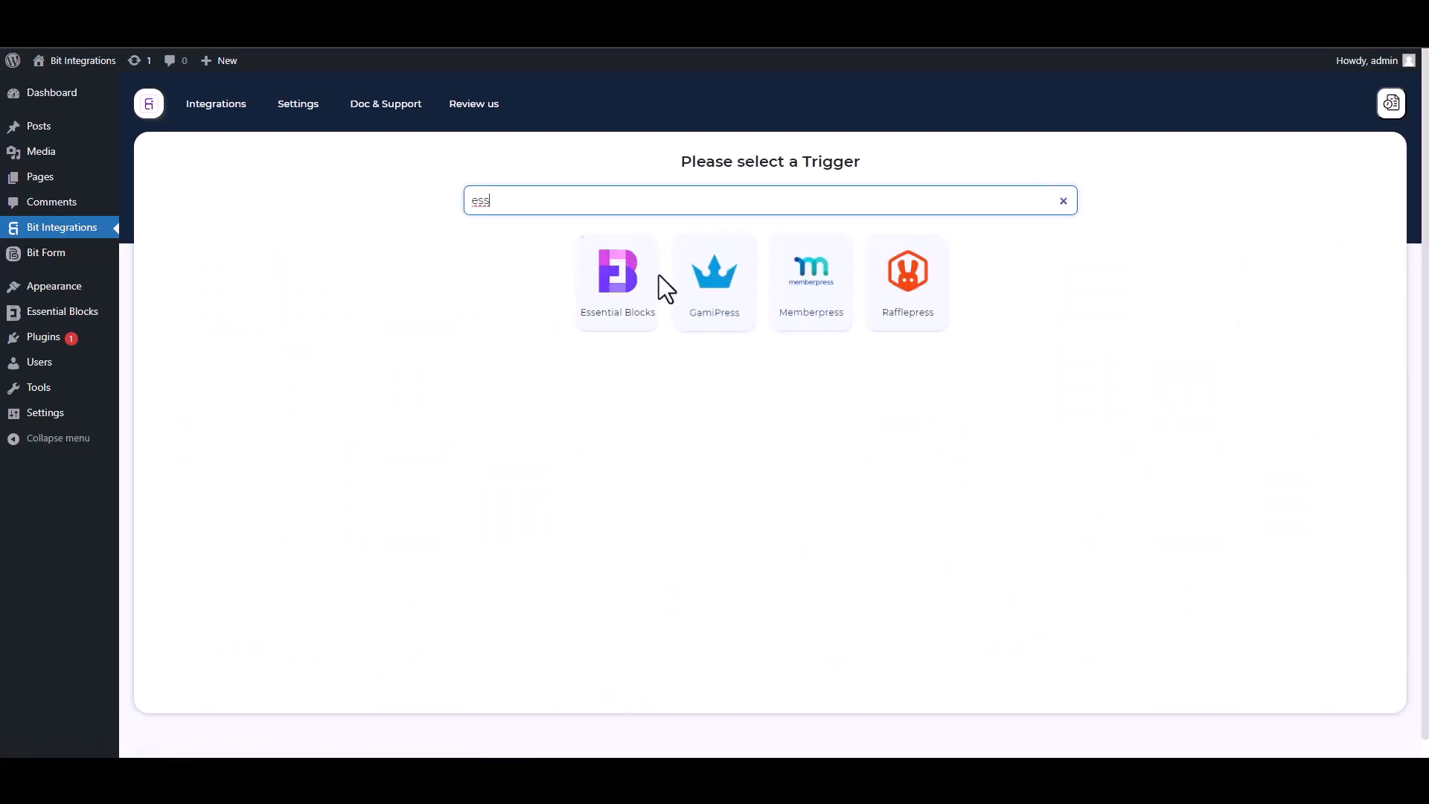
pyautogui.click(610, 323)
pyautogui.click(767, 347)
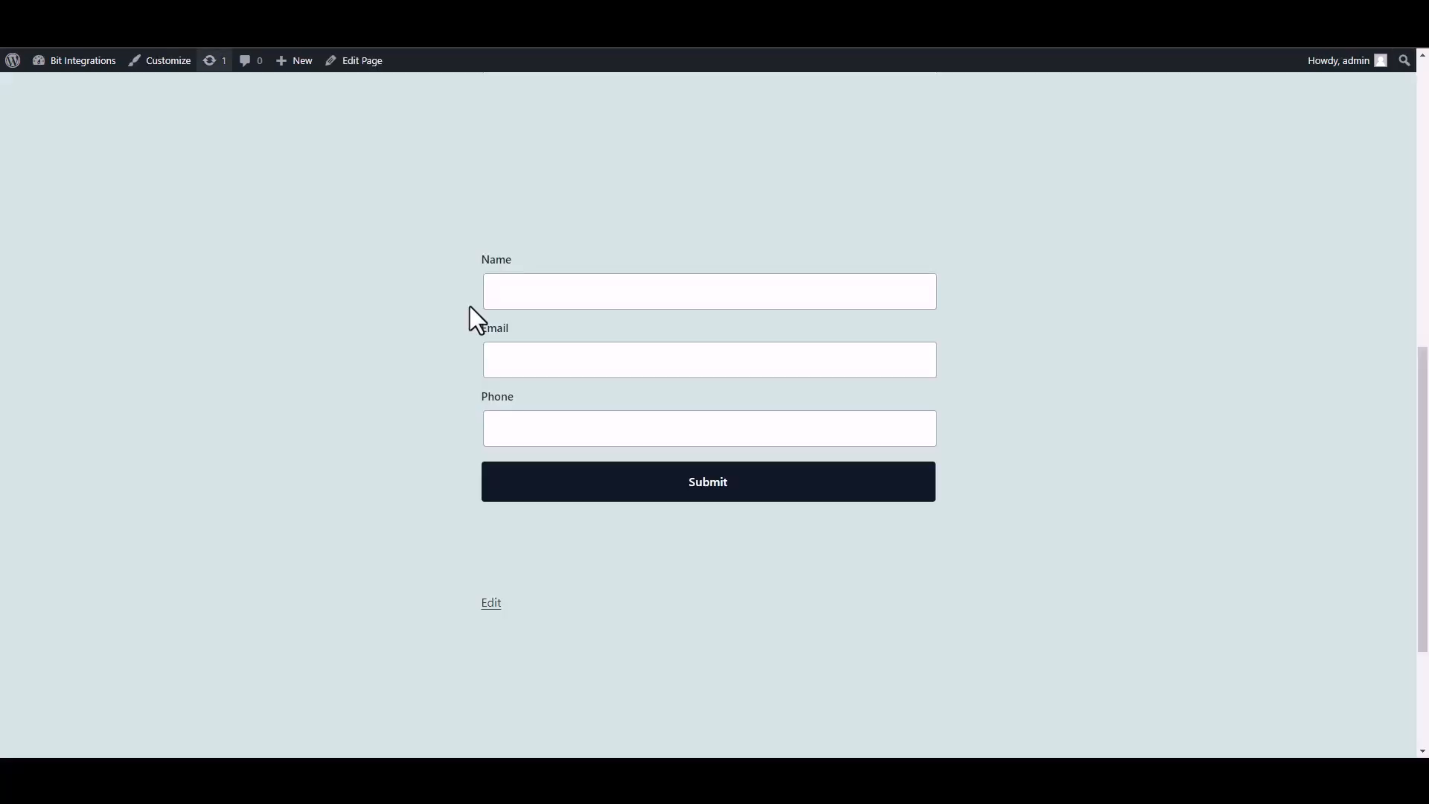
# Fill the form's Name, Email and Phone fields with sample values and submit it
pyautogui.click(612, 306)
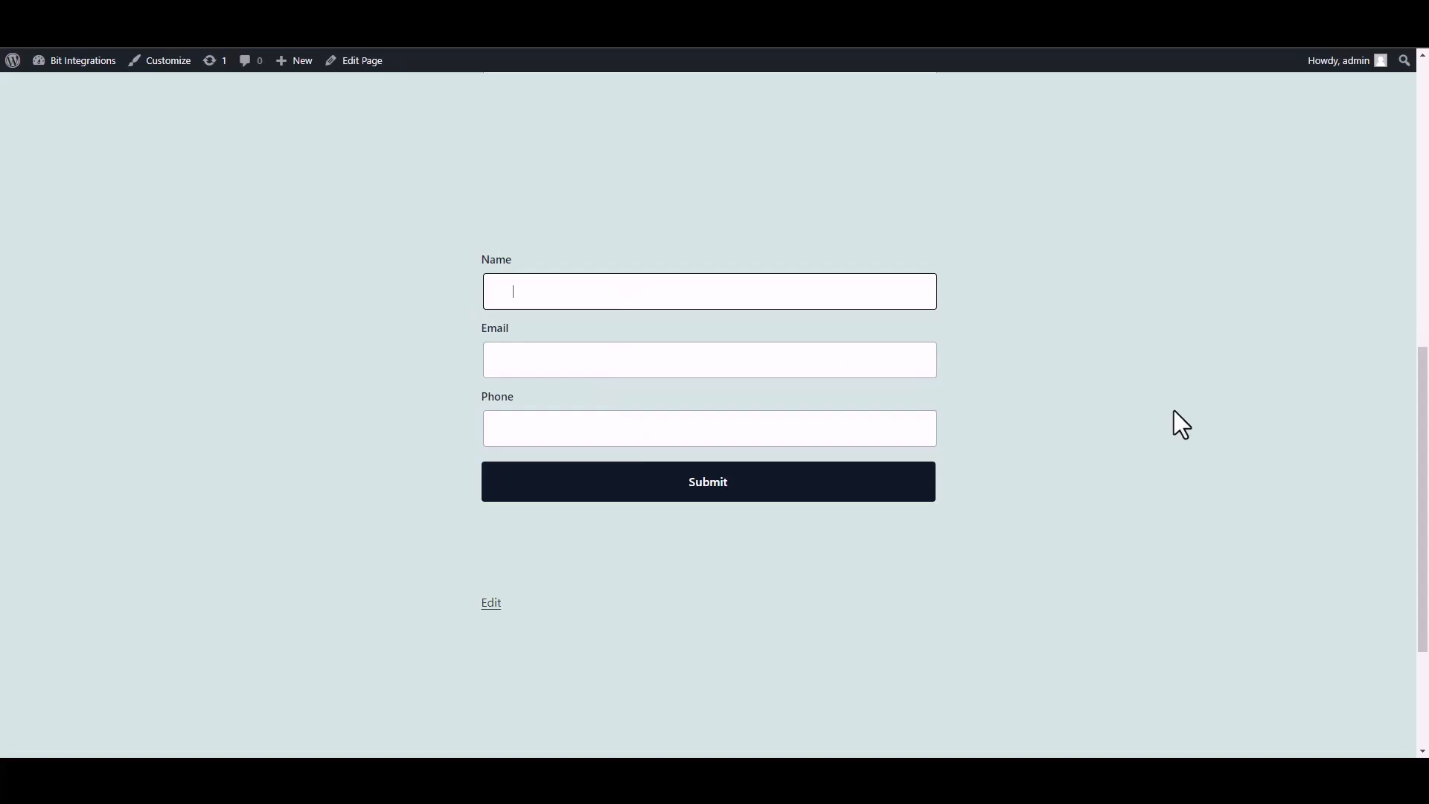
pyautogui.write('test')
pyautogui.click(854, 364)
pyautogui.write('test@gmail.com')
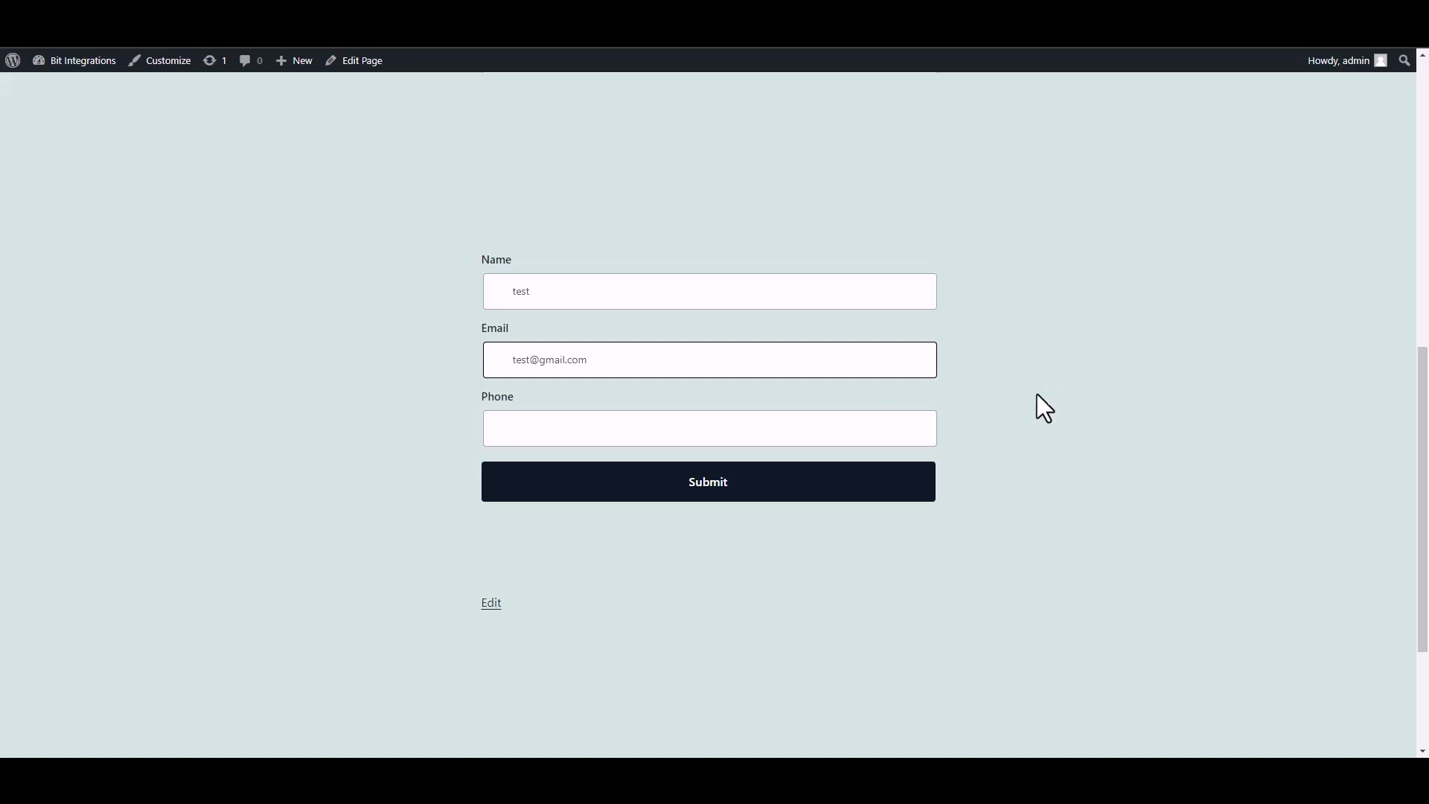
pyautogui.click(861, 436)
pyautogui.write('58566255')
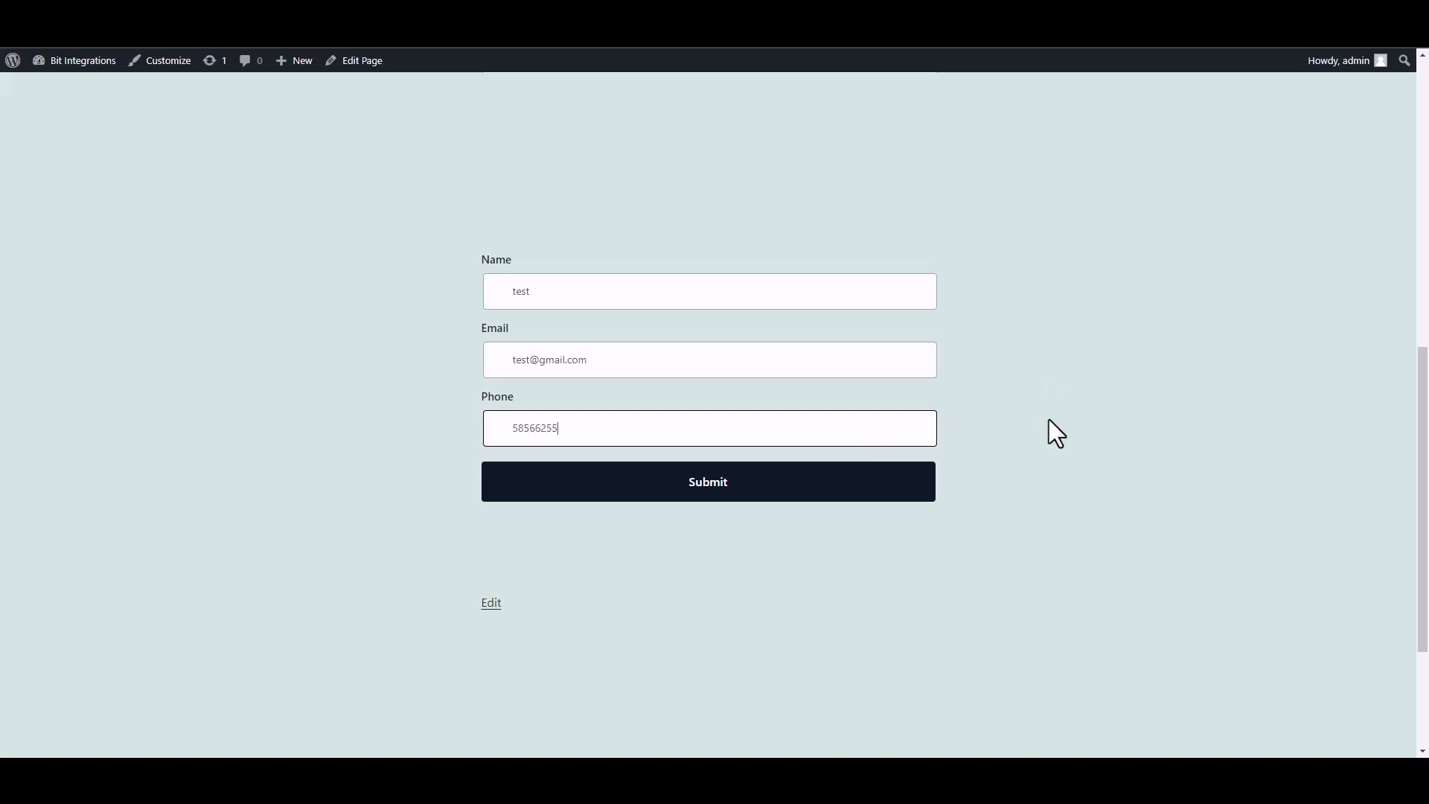
pyautogui.click(922, 490)
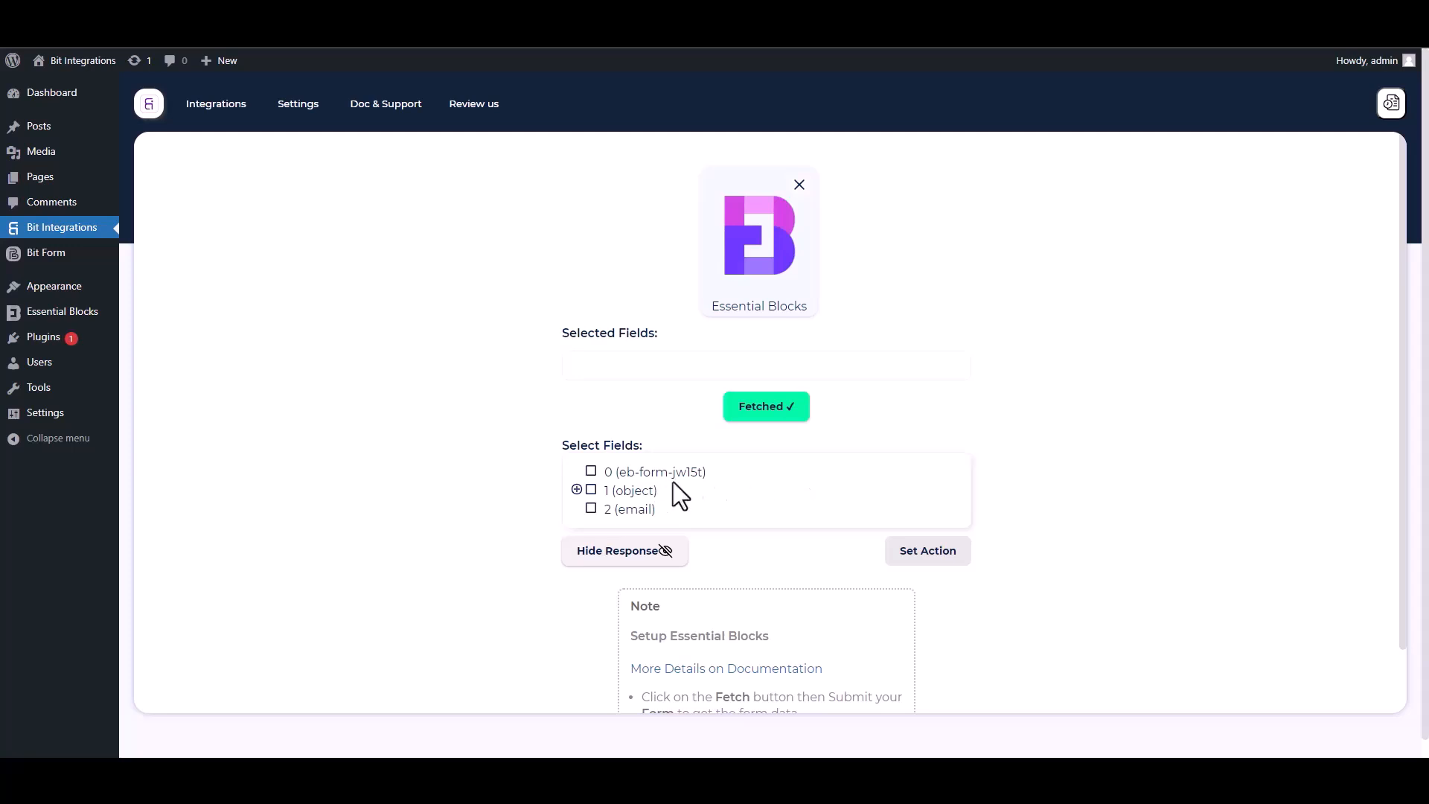
# Select field 0 and the Name, Email and Phone subfields of object 1
pyautogui.moveTo(713, 474); pyautogui.dragTo(599, 474)
pyautogui.click(592, 472)
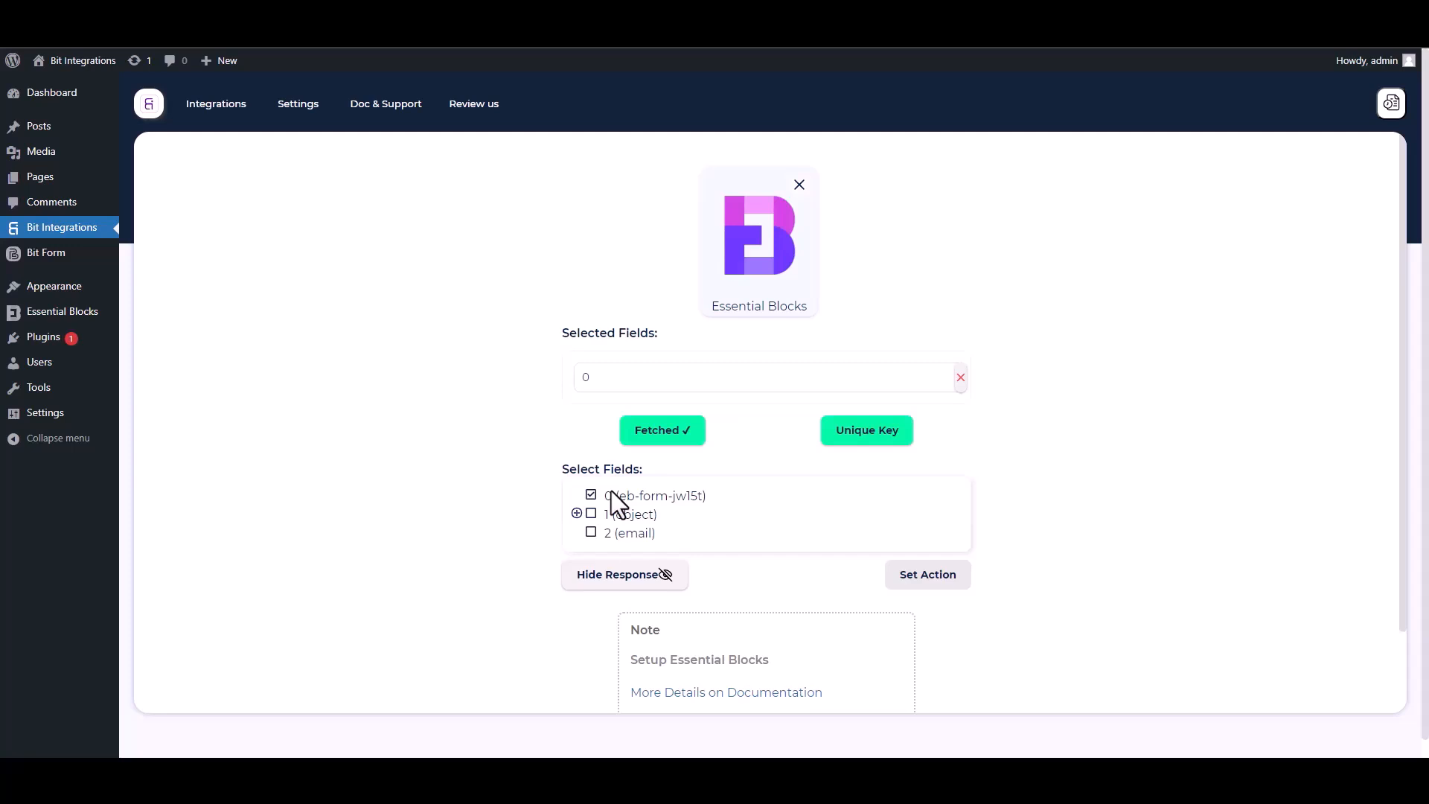
pyautogui.click(578, 513)
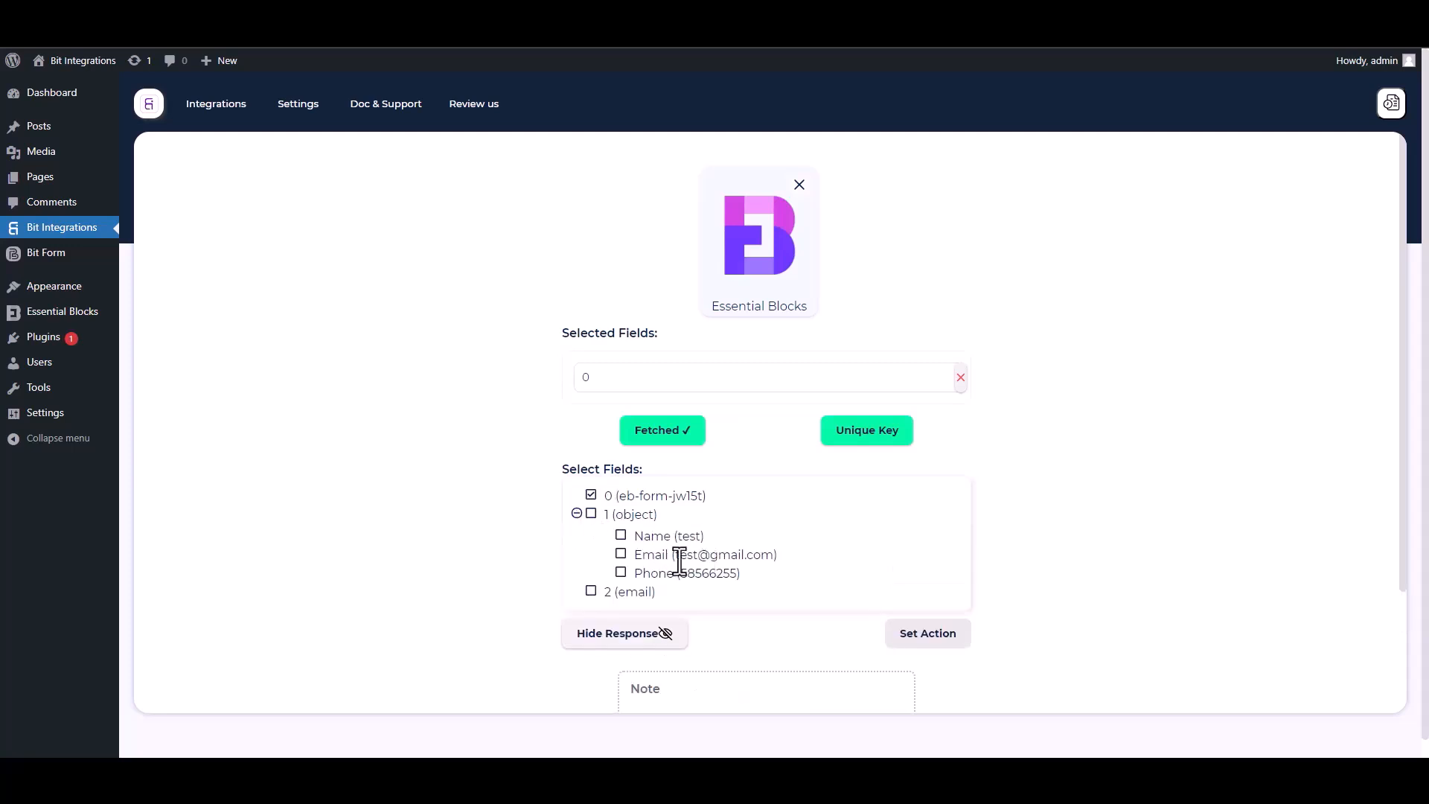
pyautogui.click(623, 537)
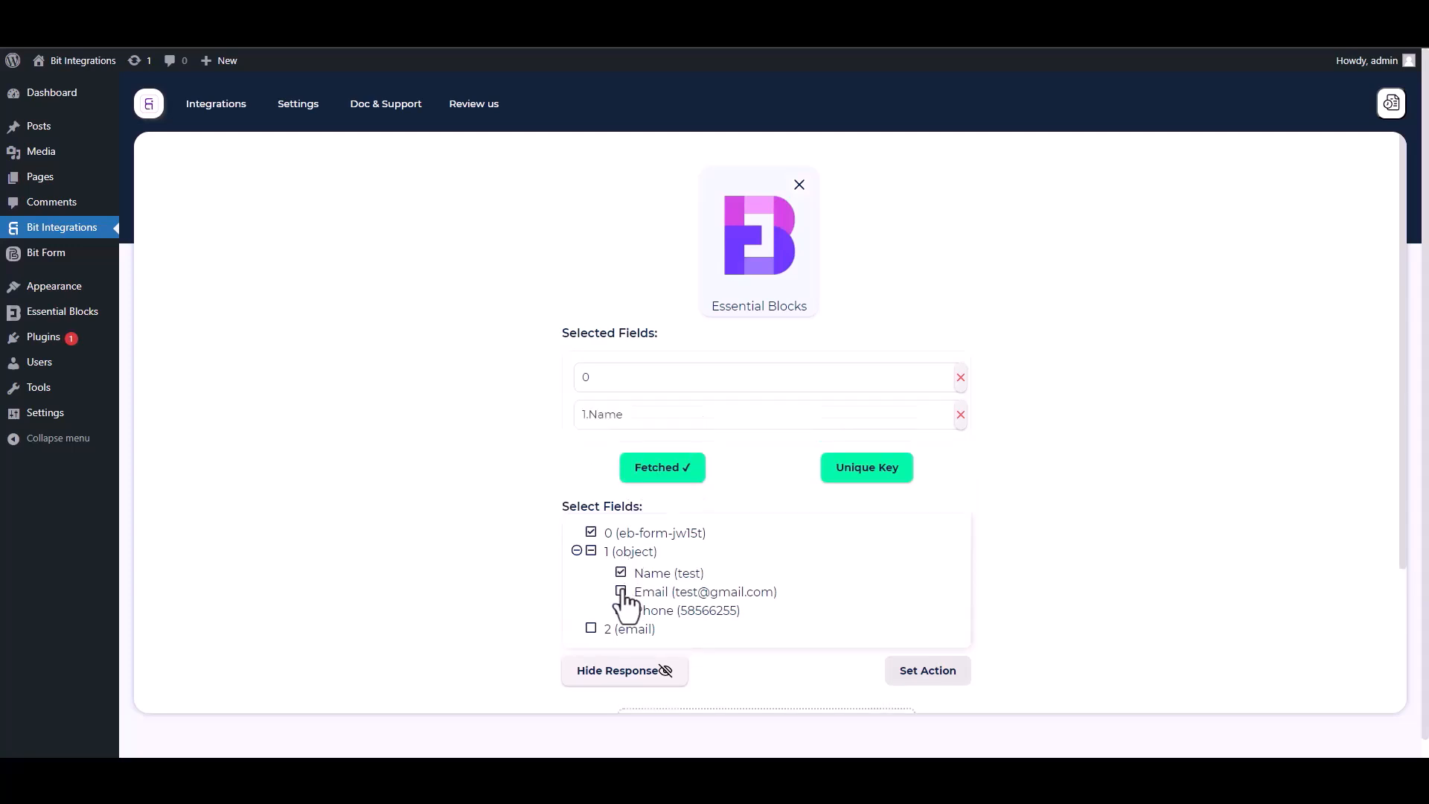
pyautogui.click(622, 592)
pyautogui.click(622, 647)
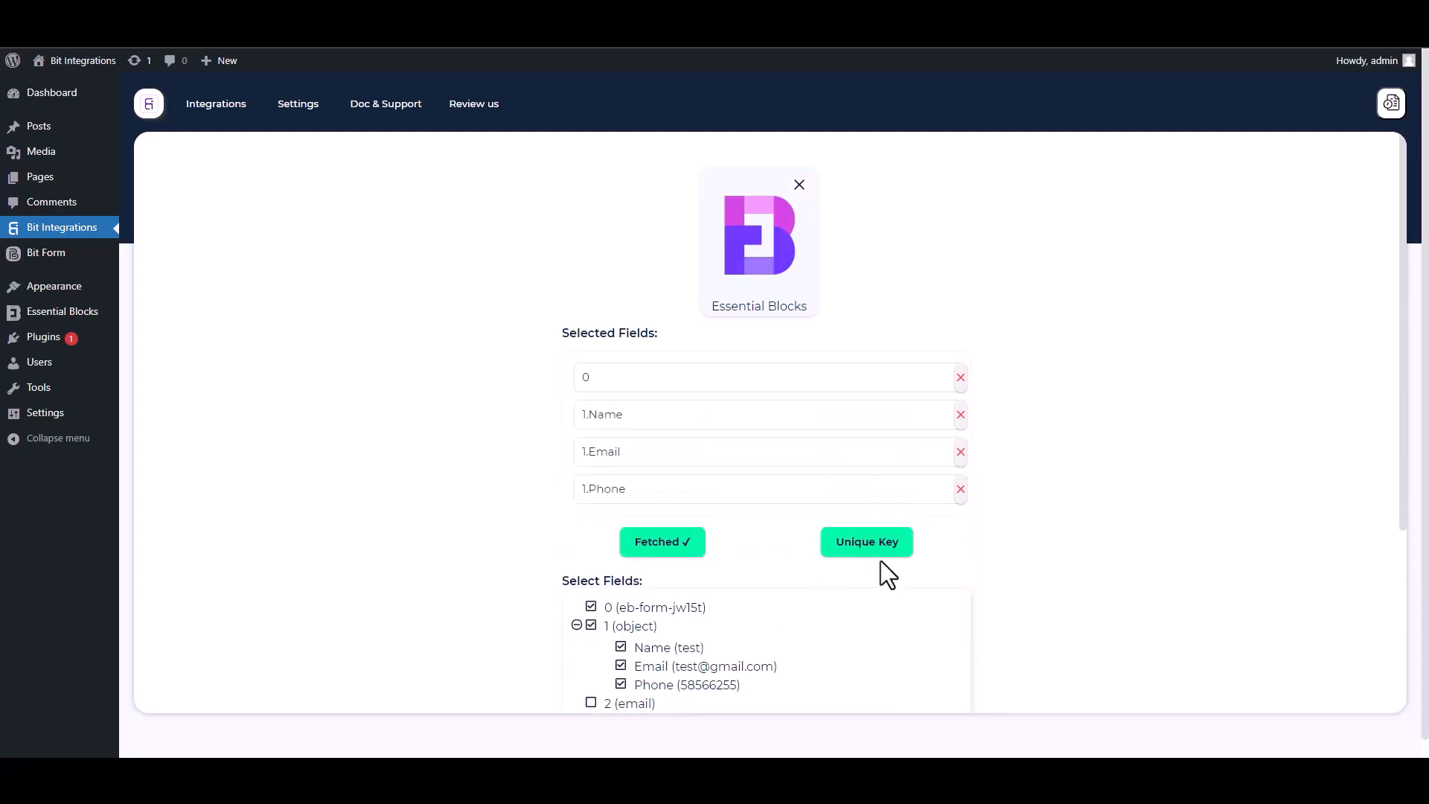
# Set field 0 as the unique primary key
pyautogui.moveTo(1403, 478); pyautogui.dragTo(1406, 572)
pyautogui.click(873, 410)
pyautogui.click(703, 409)
pyautogui.click(600, 447)
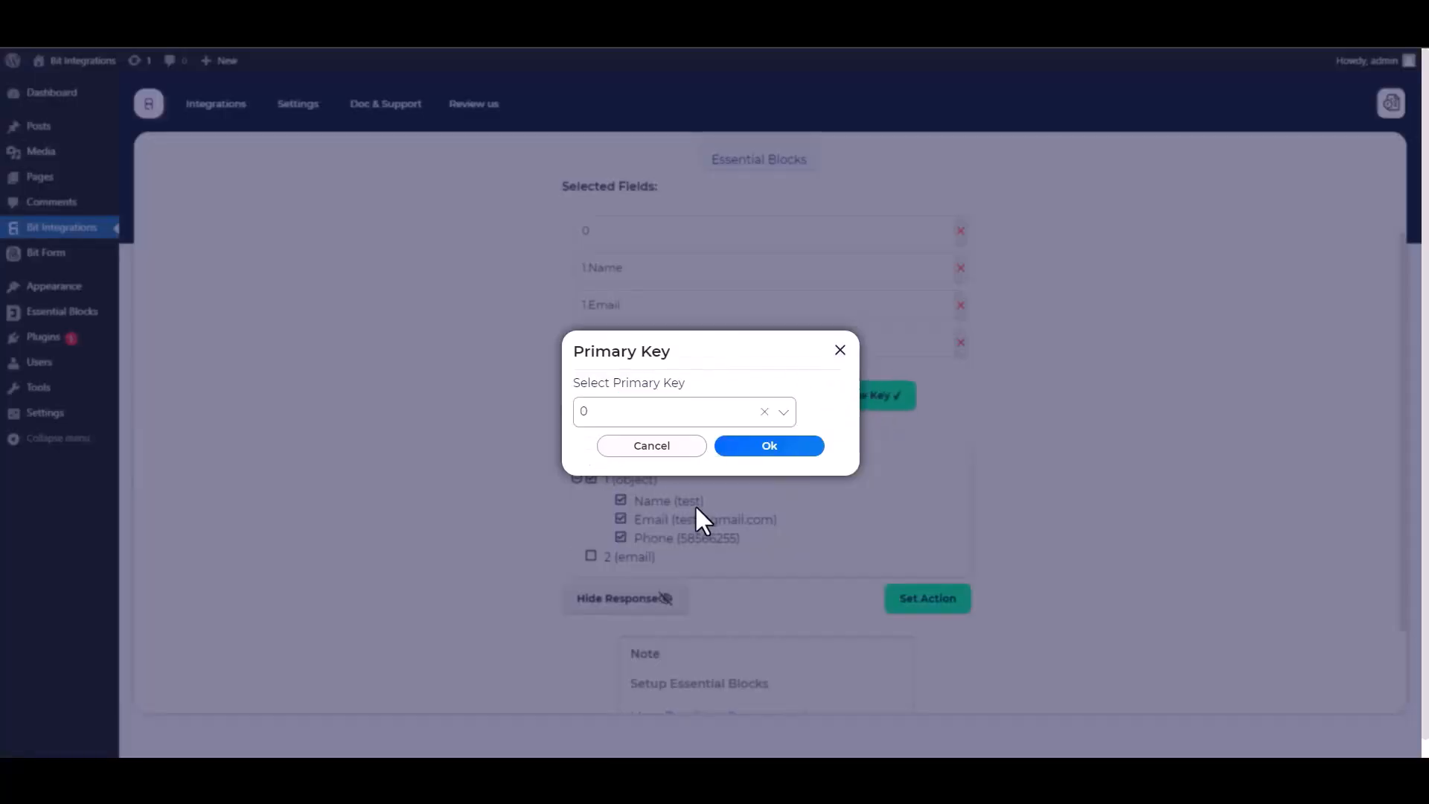
pyautogui.click(767, 451)
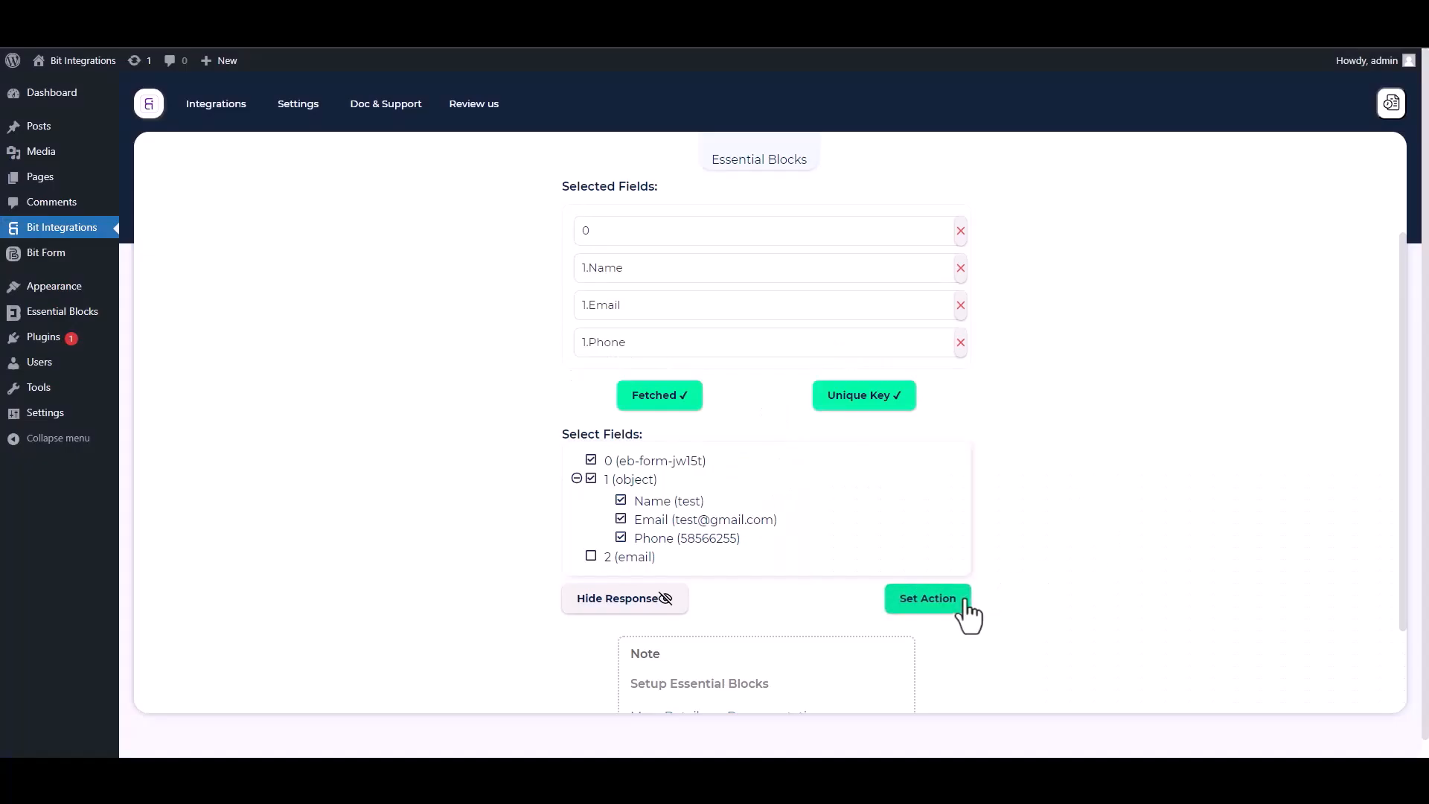
# Choose UncannyAutomator as the action, then go to the Automator Recipes list
pyautogui.click(928, 598)
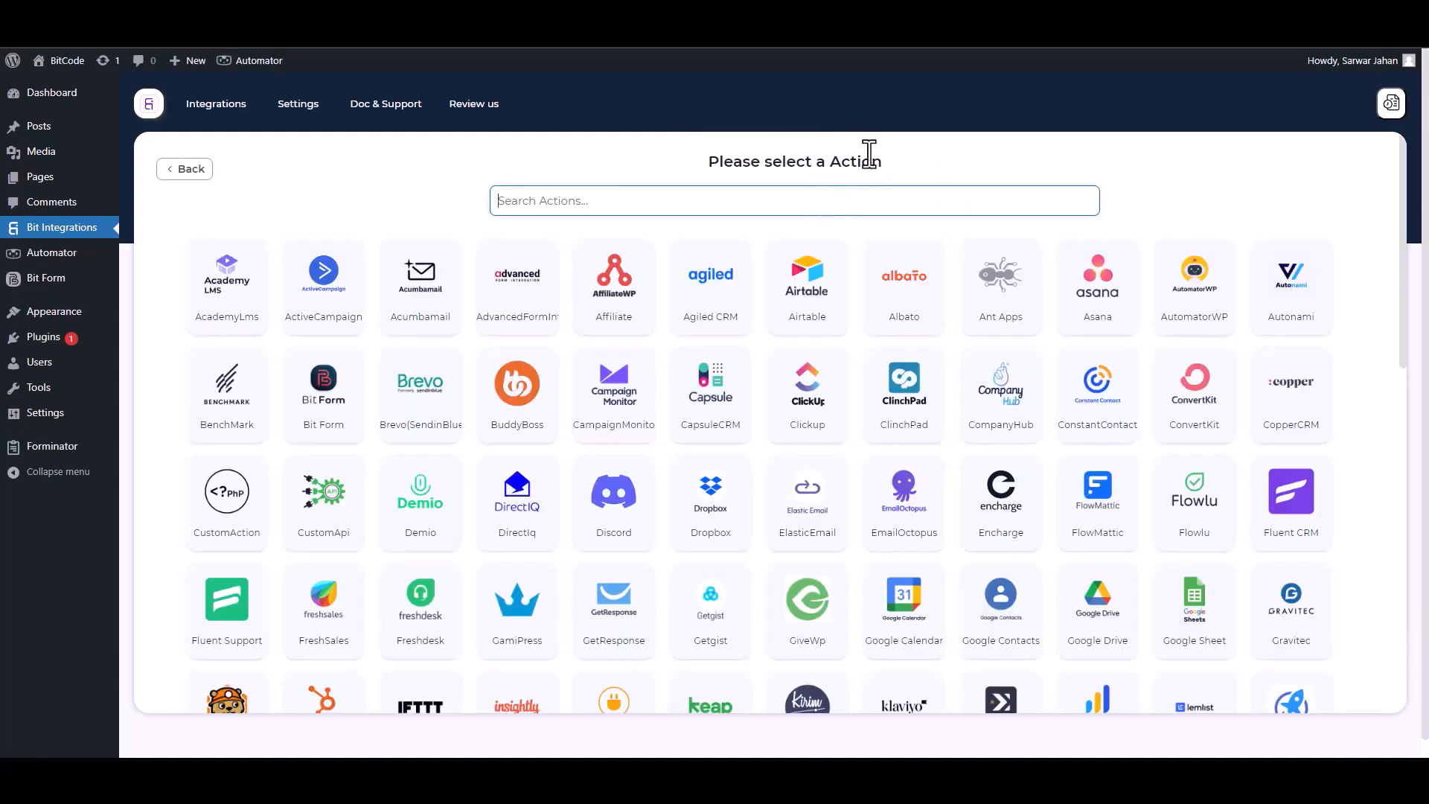
pyautogui.write('un')
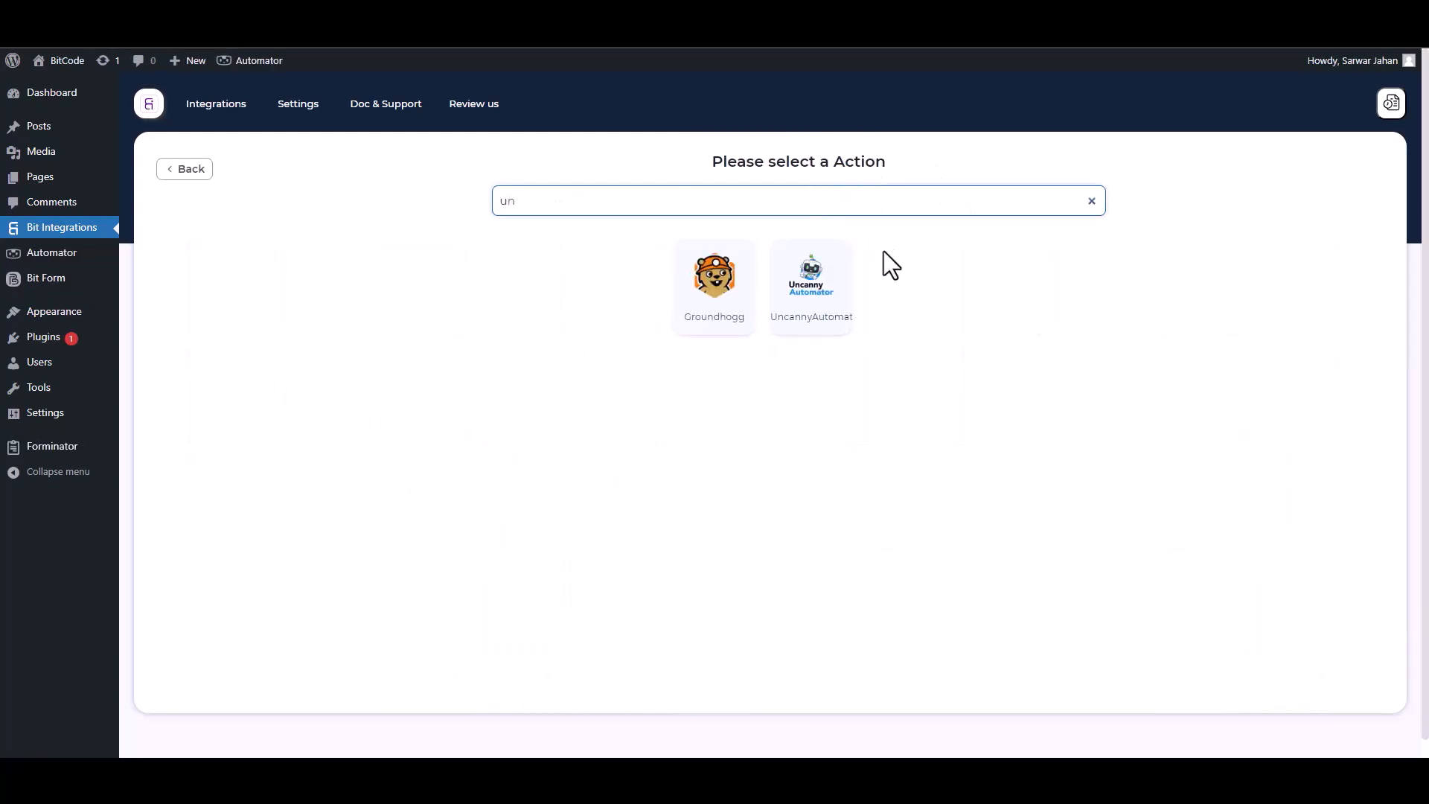
pyautogui.click(828, 307)
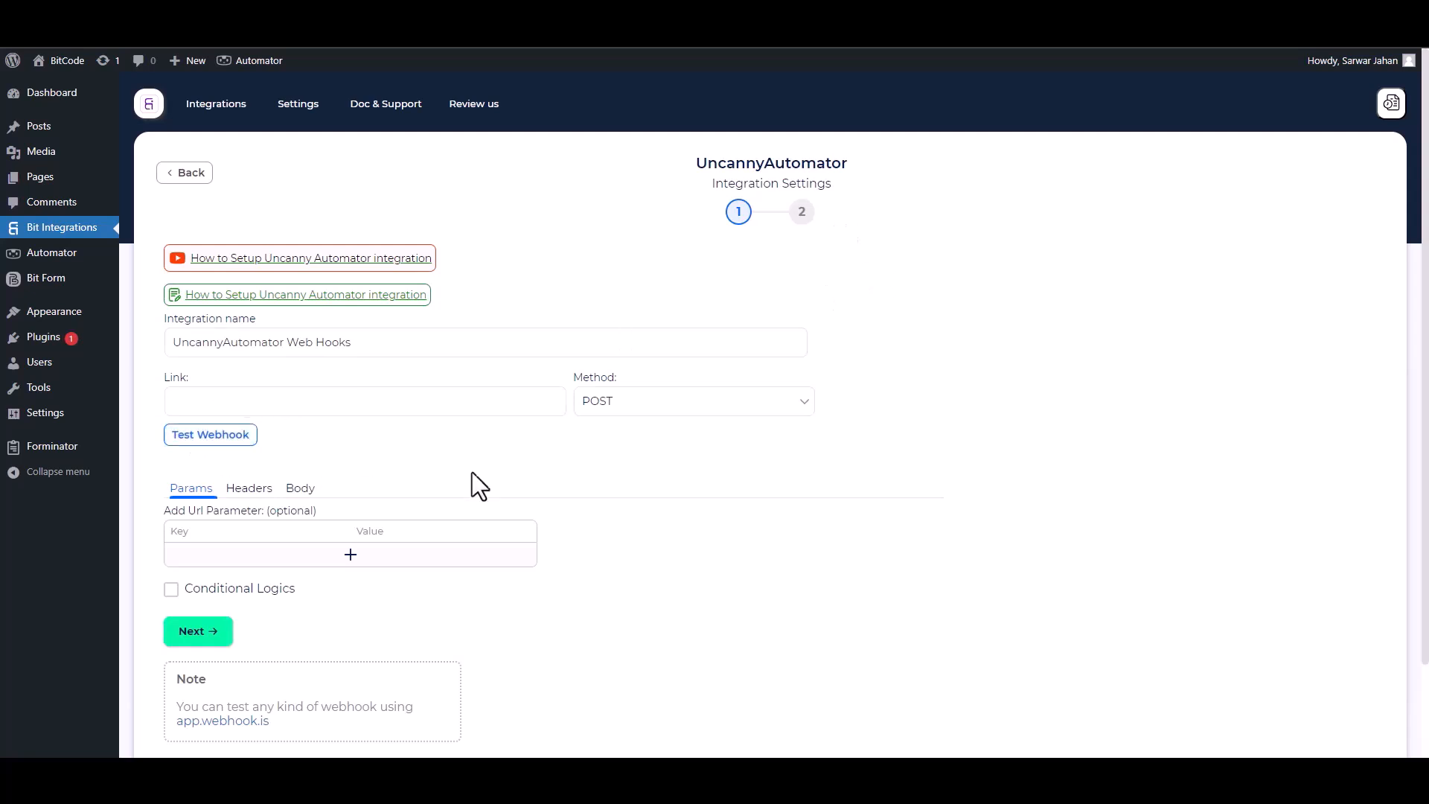
pyautogui.click(275, 60)
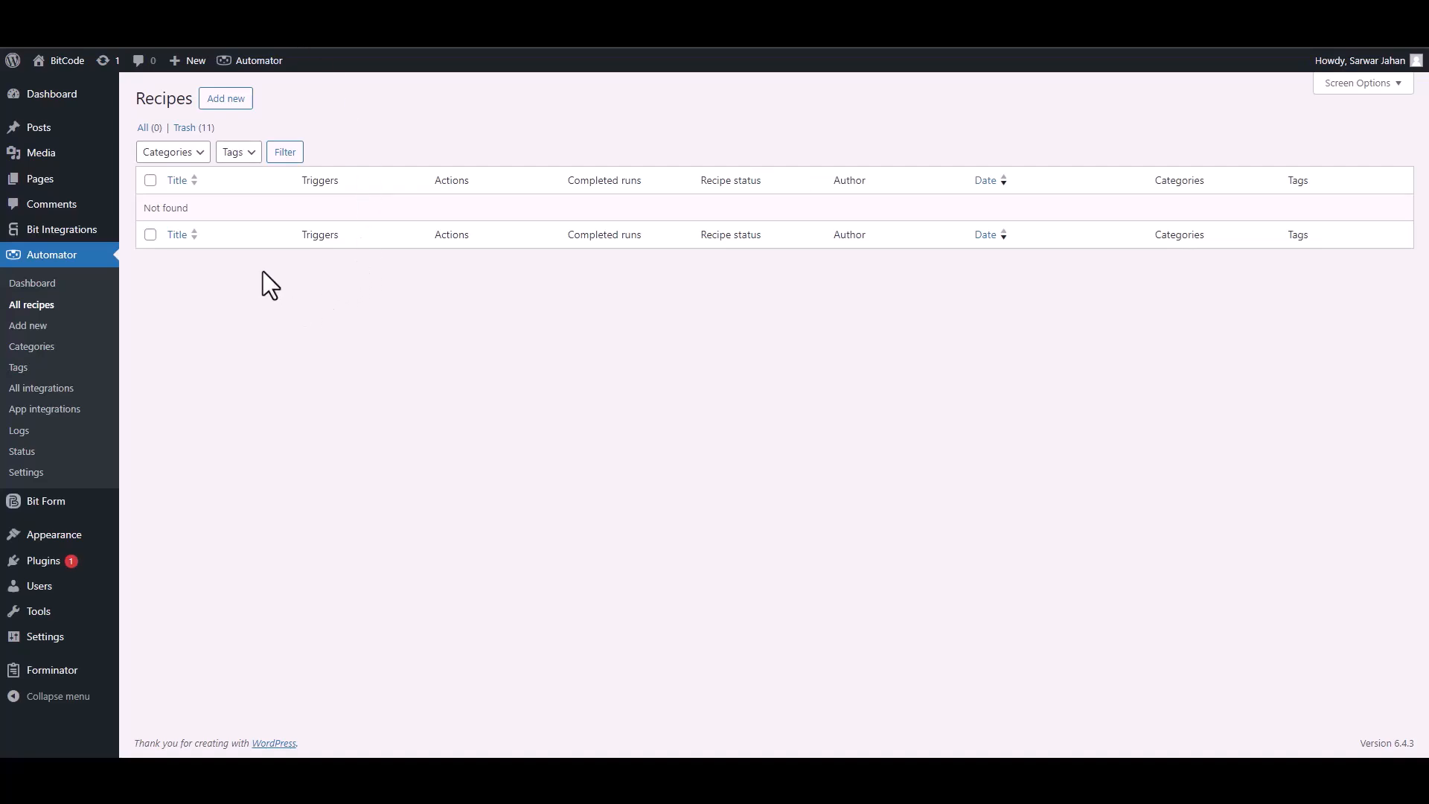
# Create a new Everyone recipe triggered by 'Receive data from a webhook'
pyautogui.click(237, 102)
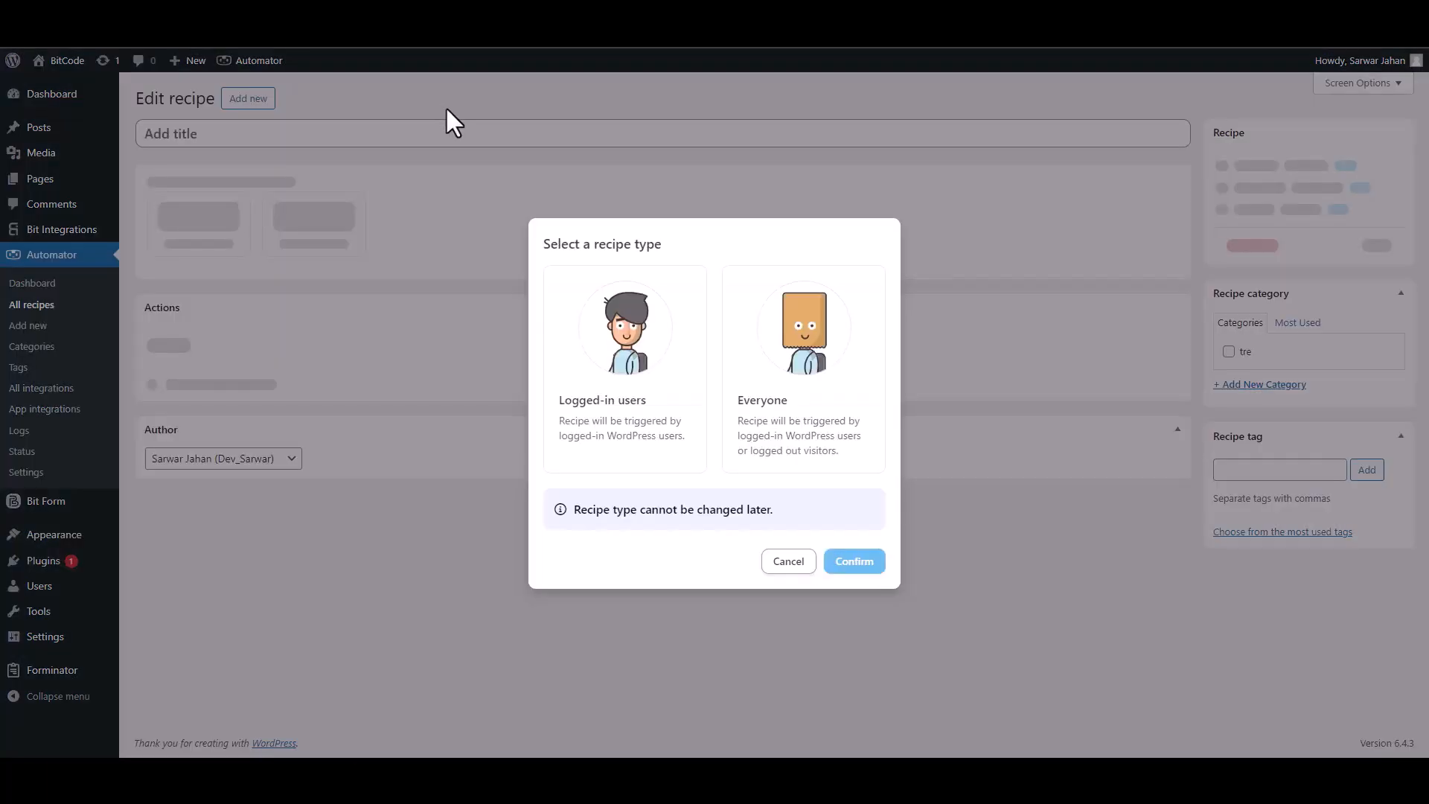
pyautogui.click(776, 431)
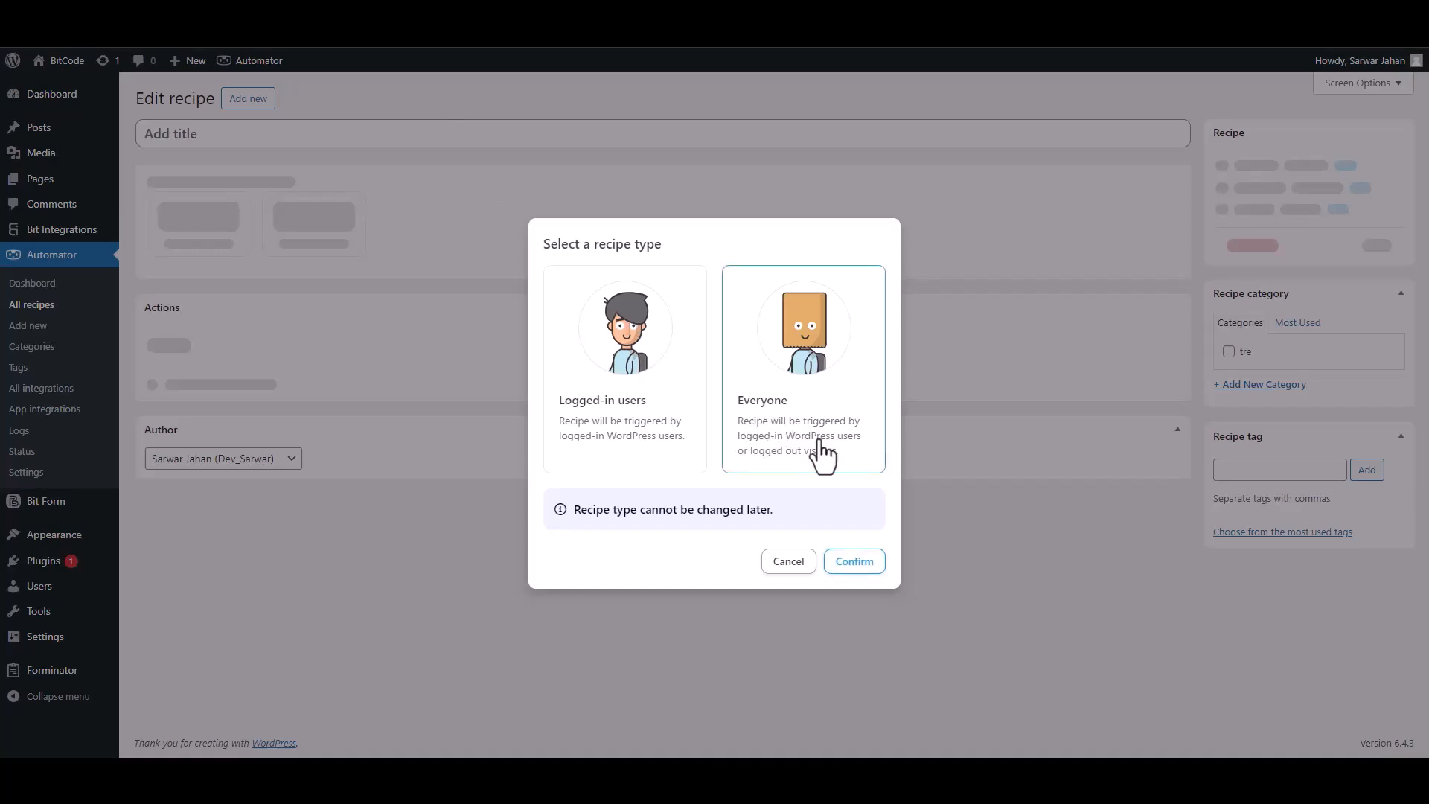
pyautogui.click(849, 564)
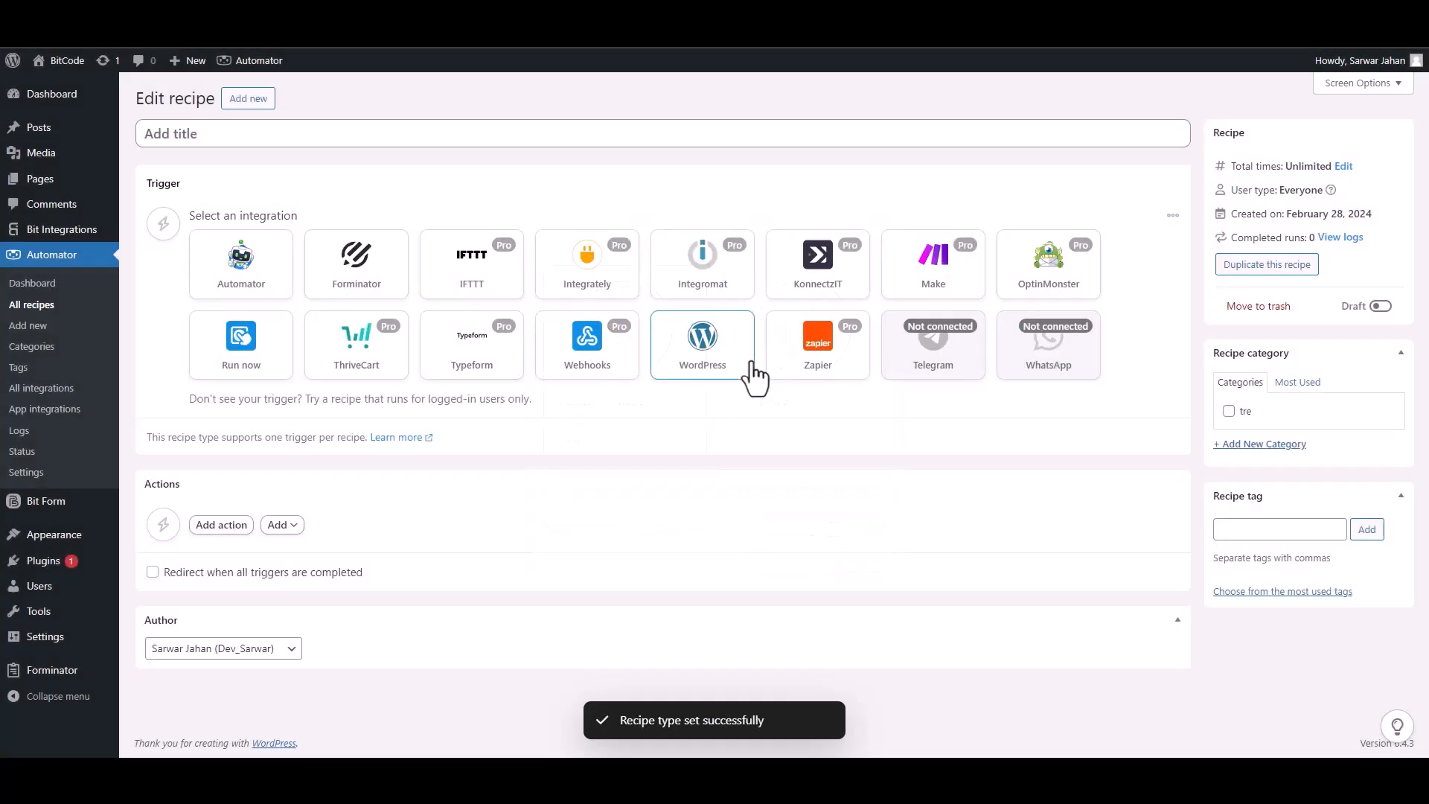
pyautogui.click(586, 369)
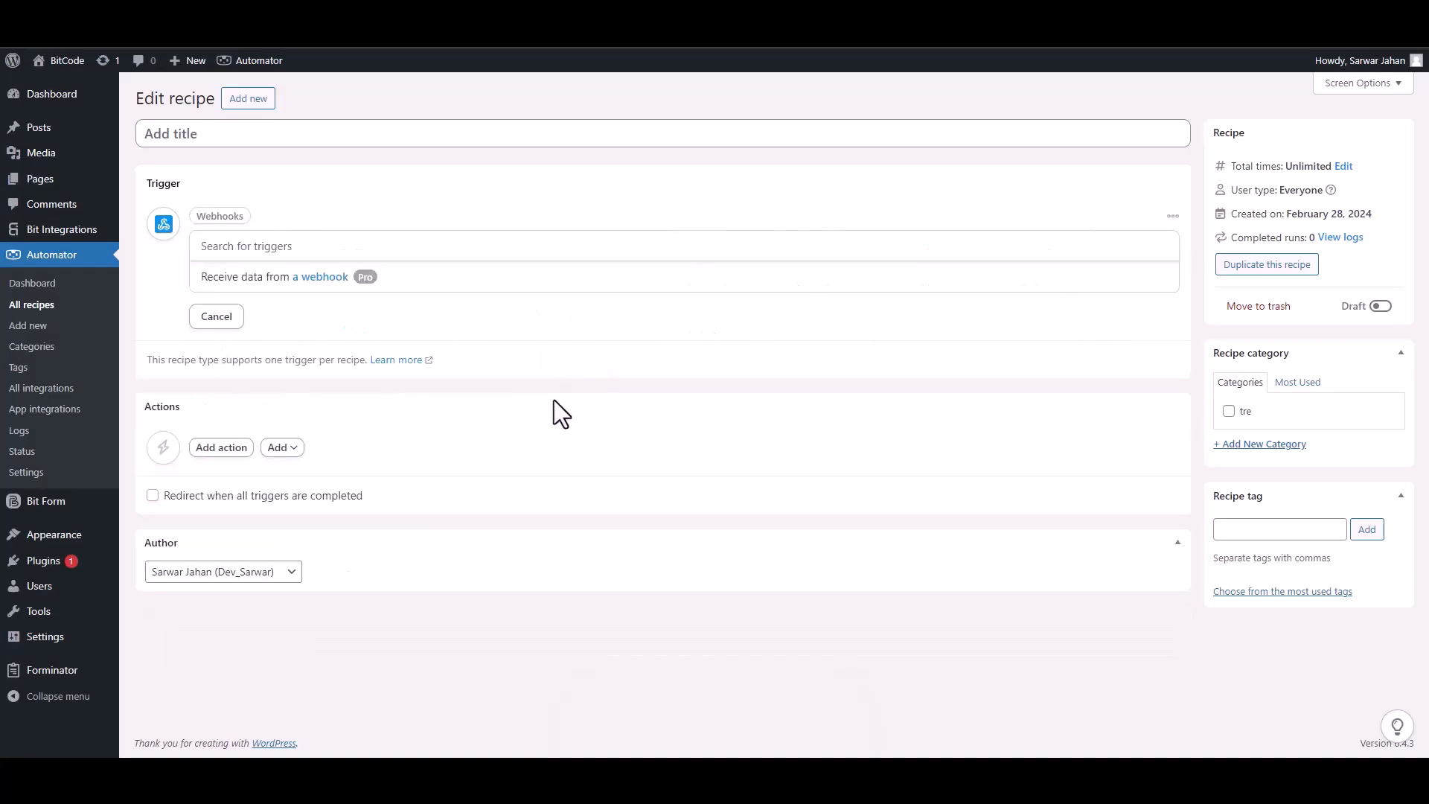
pyautogui.click(259, 281)
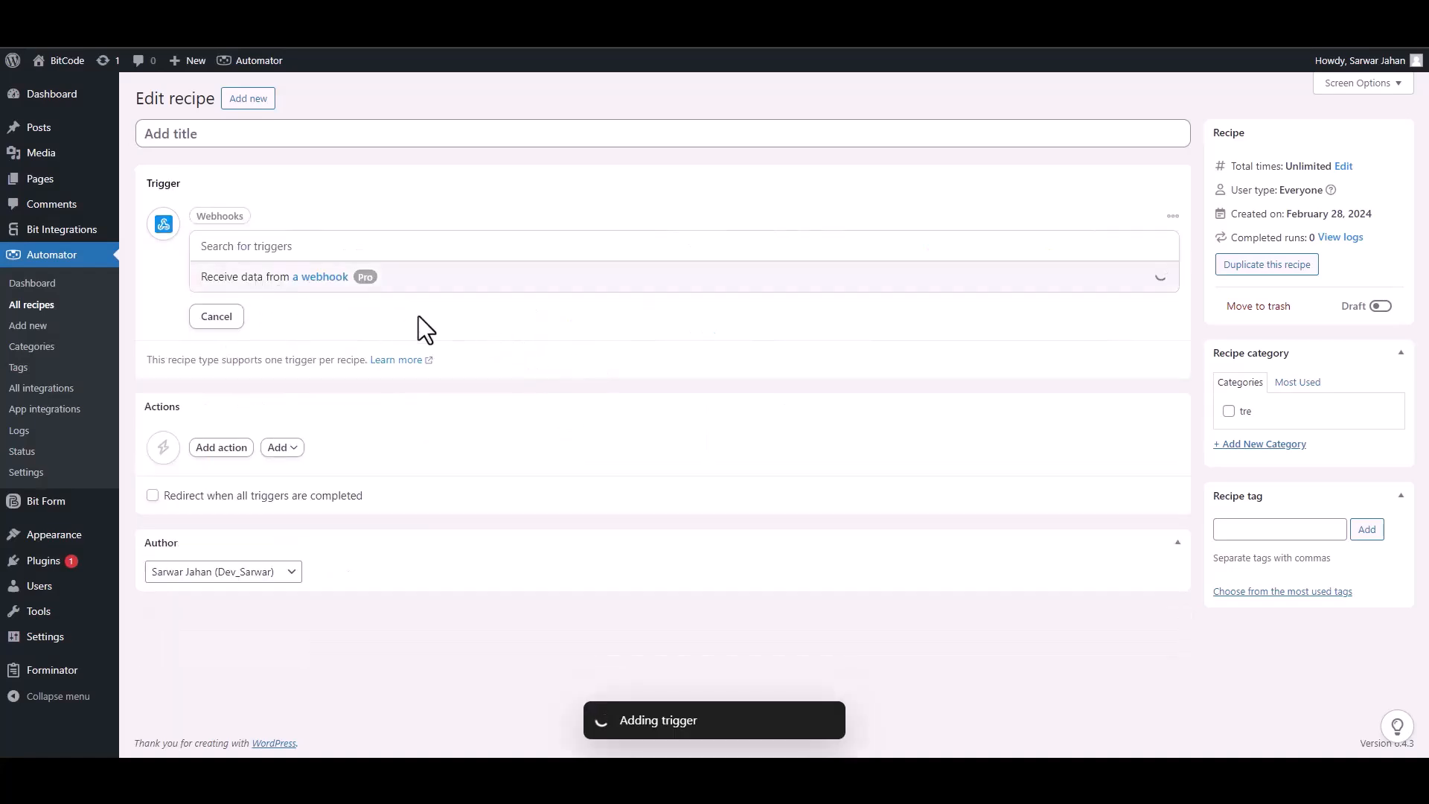
# Copy the webhook URL, start listening for samples, and return to the Bit Integrations link field
pyautogui.tripleClick(344, 314)
pyautogui.hotkey('ctrl', 'c')
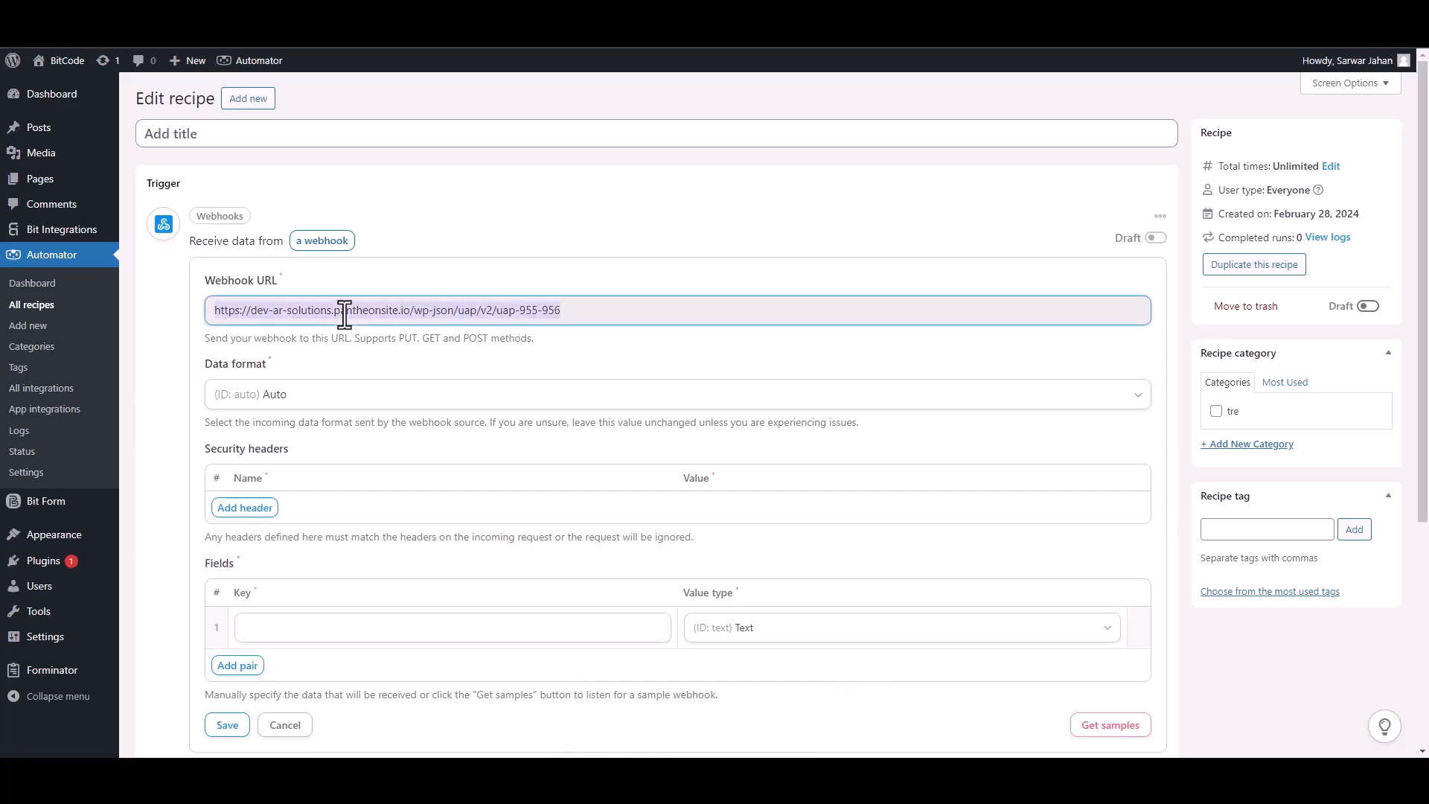
pyautogui.scroll(-1, 1271, 540)
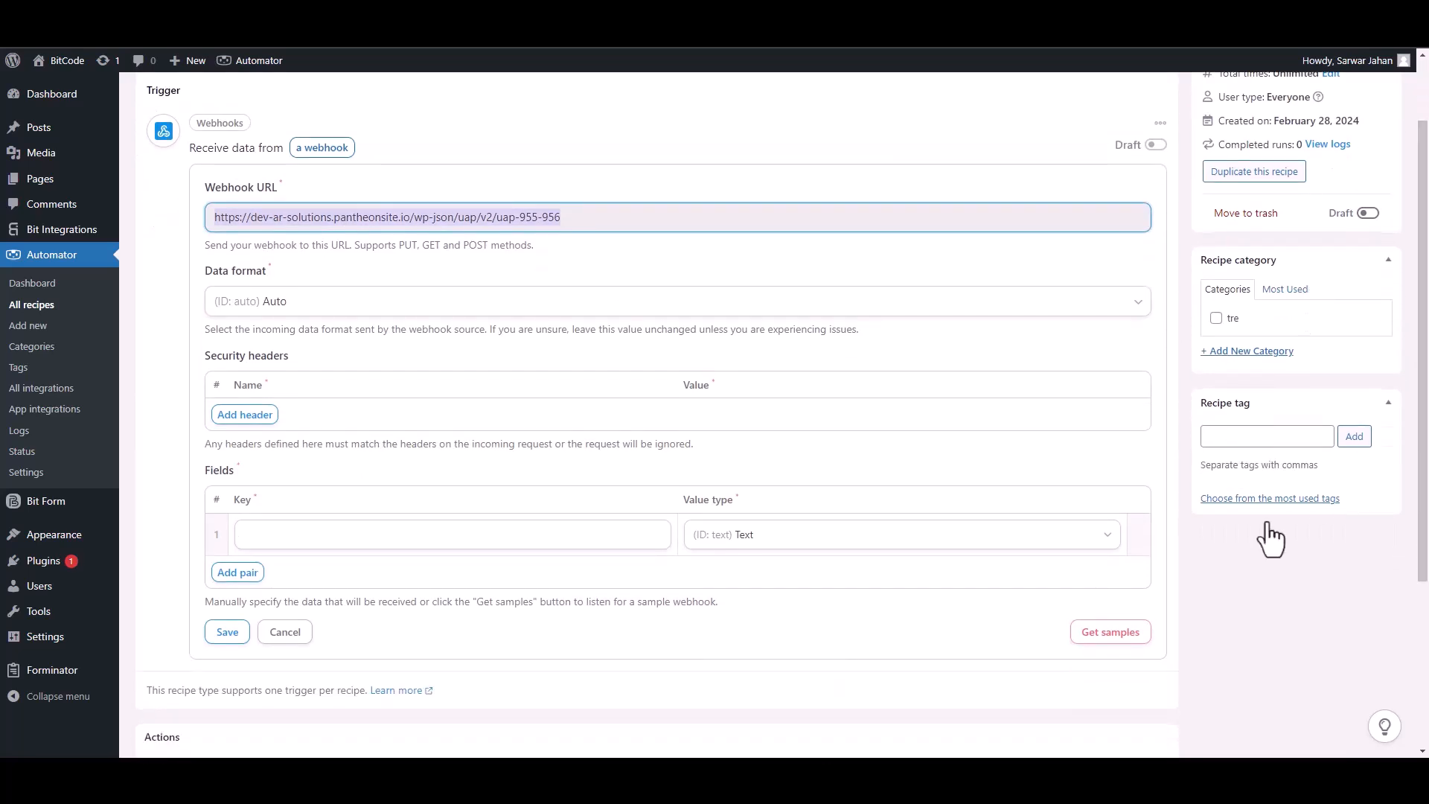
pyautogui.click(1126, 639)
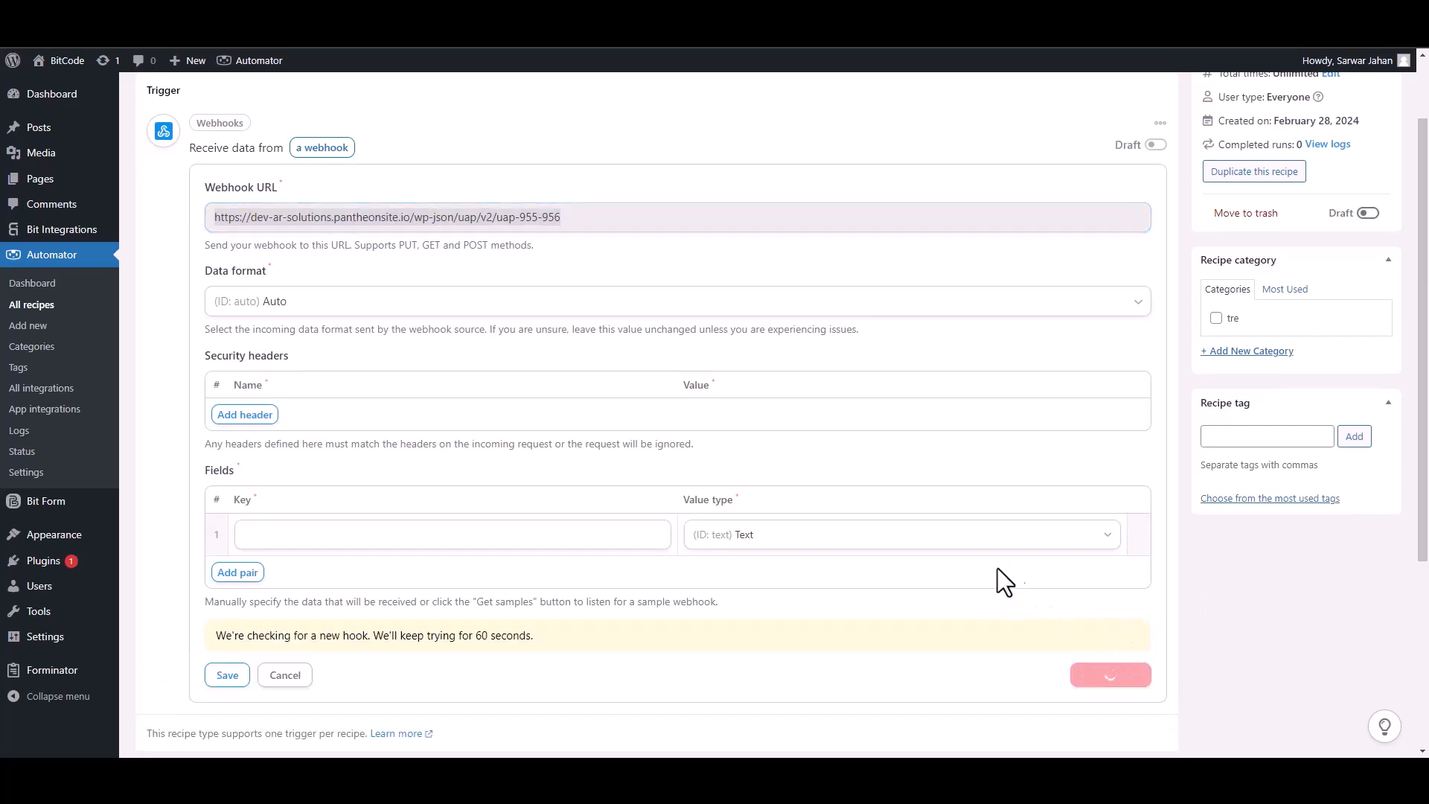
pyautogui.click(332, 30)
pyautogui.click(306, 402)
# Paste the webhook URL as the link and send all form data as application/json
pyautogui.hotkey('ctrl', 'v')
pyautogui.scroll(-2, 297, 406)
pyautogui.click(300, 388)
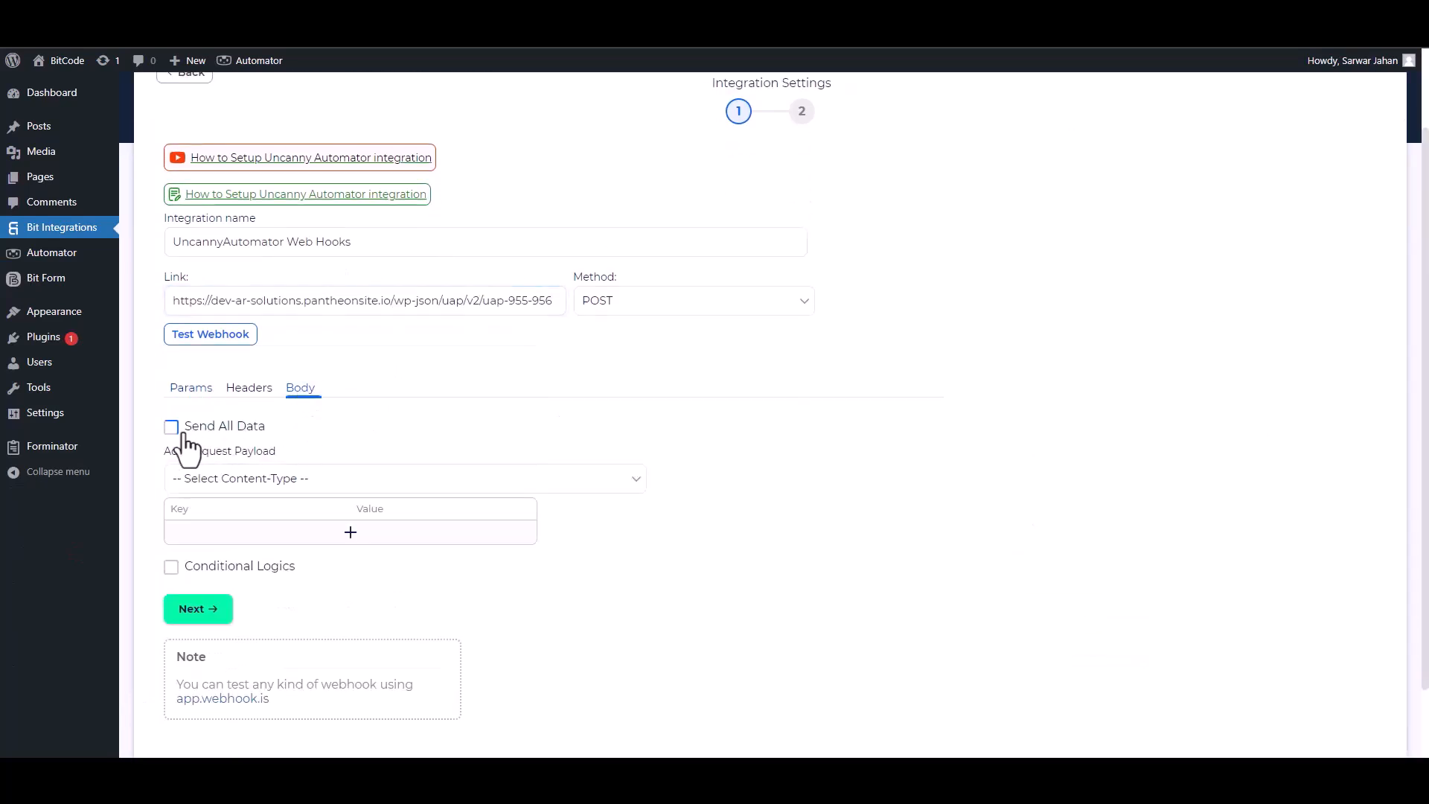
pyautogui.click(179, 429)
pyautogui.click(254, 479)
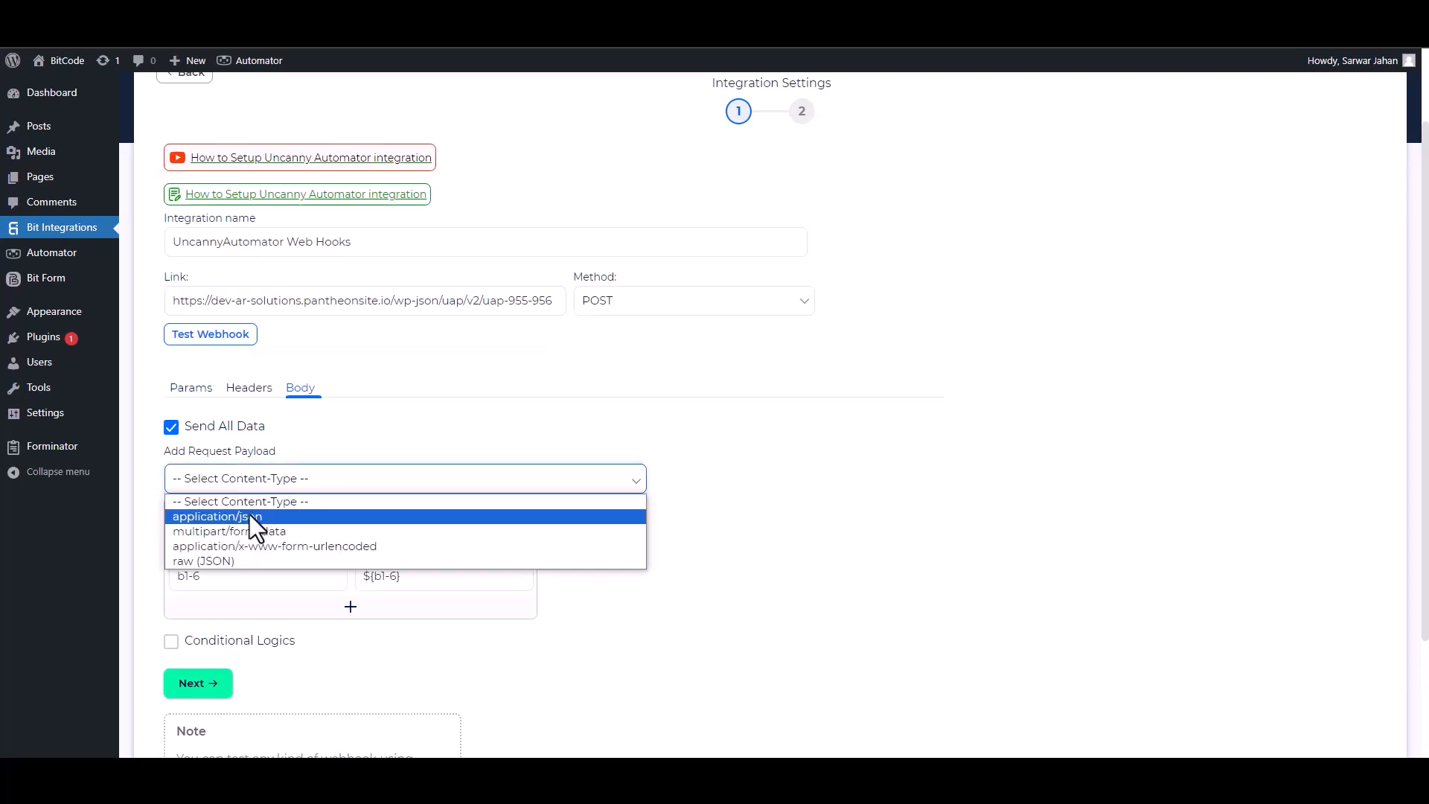
pyautogui.click(249, 515)
pyautogui.scroll(-2, 1264, 523)
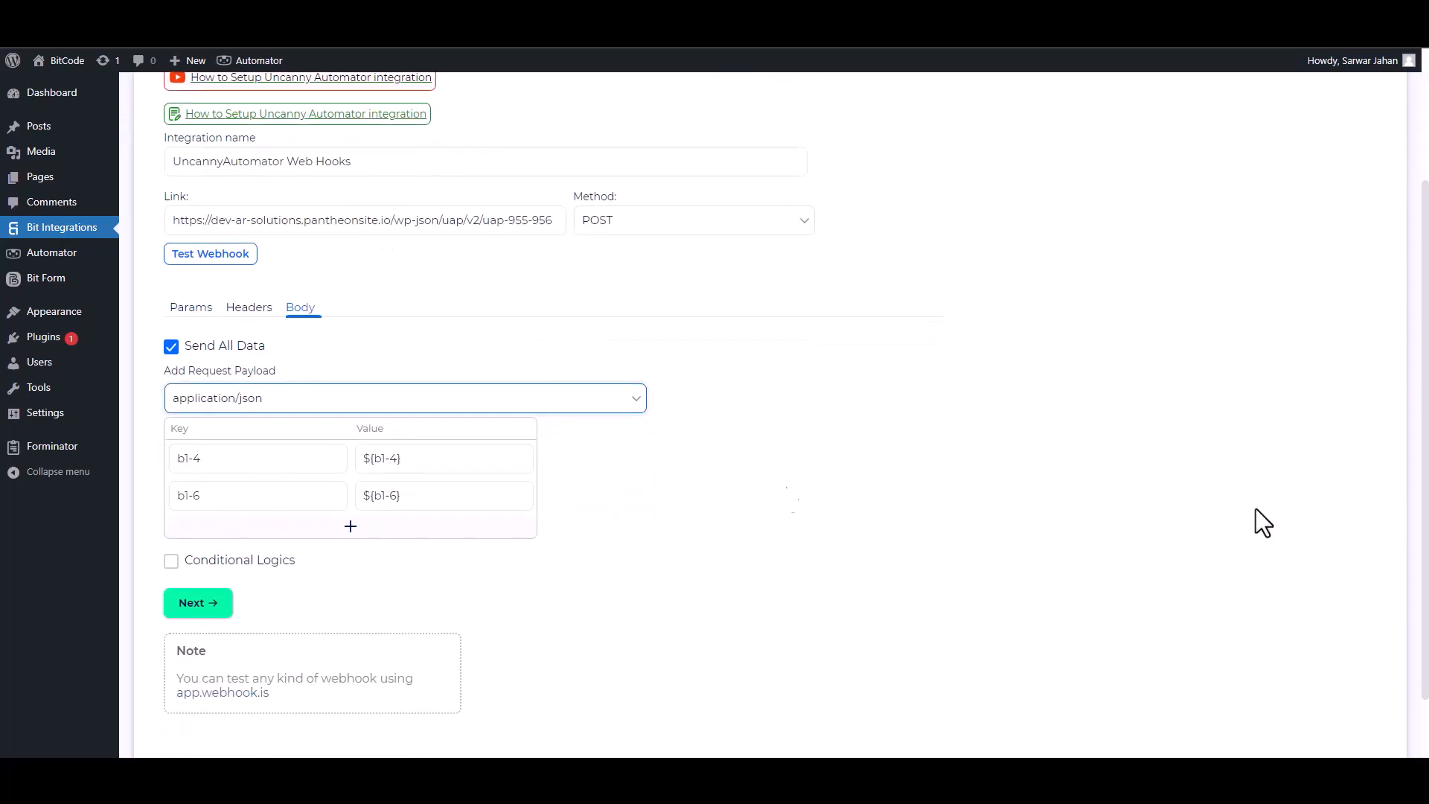
# Rename the payload keys to Email and Phone, leaving conditional logic off, then test the webhook
pyautogui.tripleClick(244, 459)
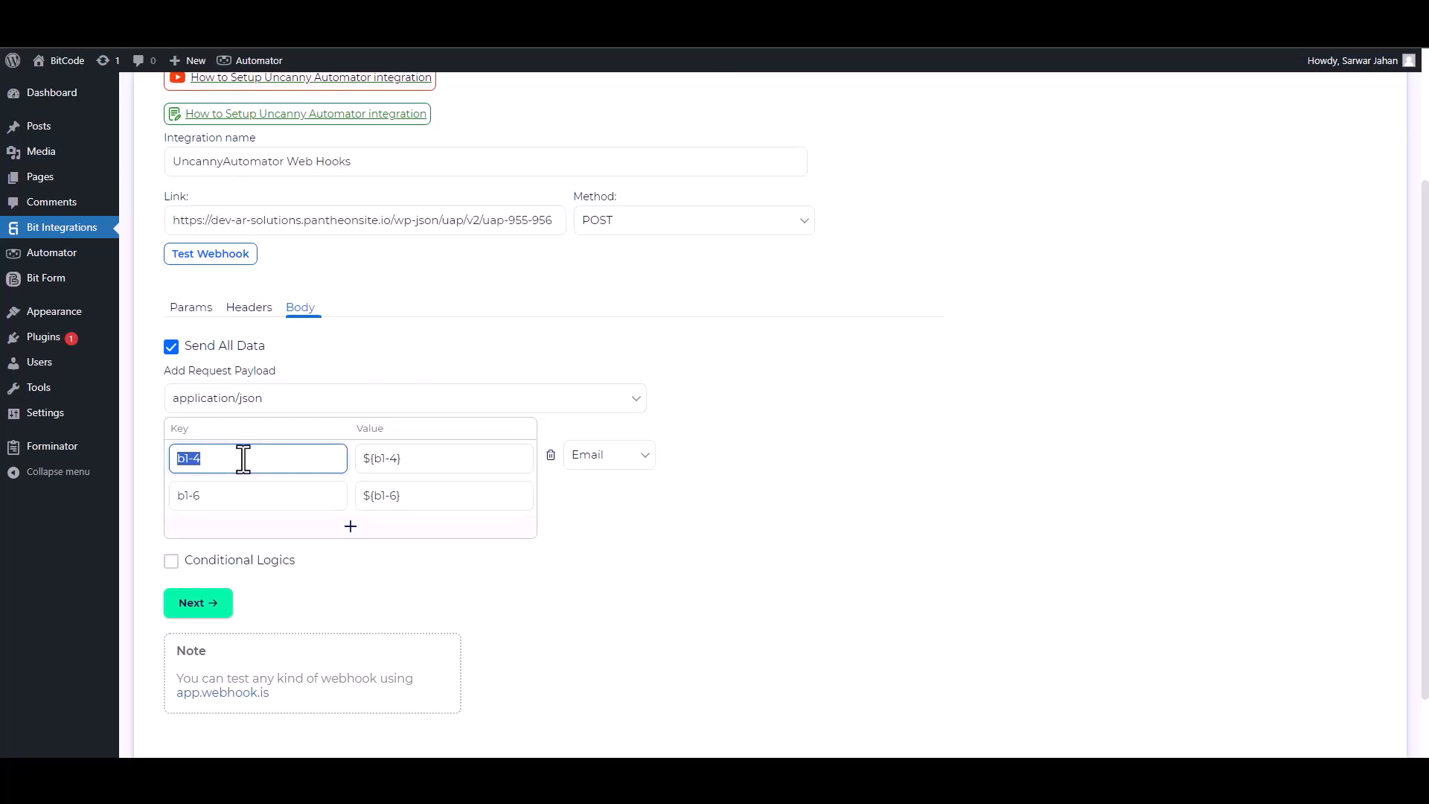
pyautogui.write('Email')
pyautogui.tripleClick(224, 495)
pyautogui.write('Phone')
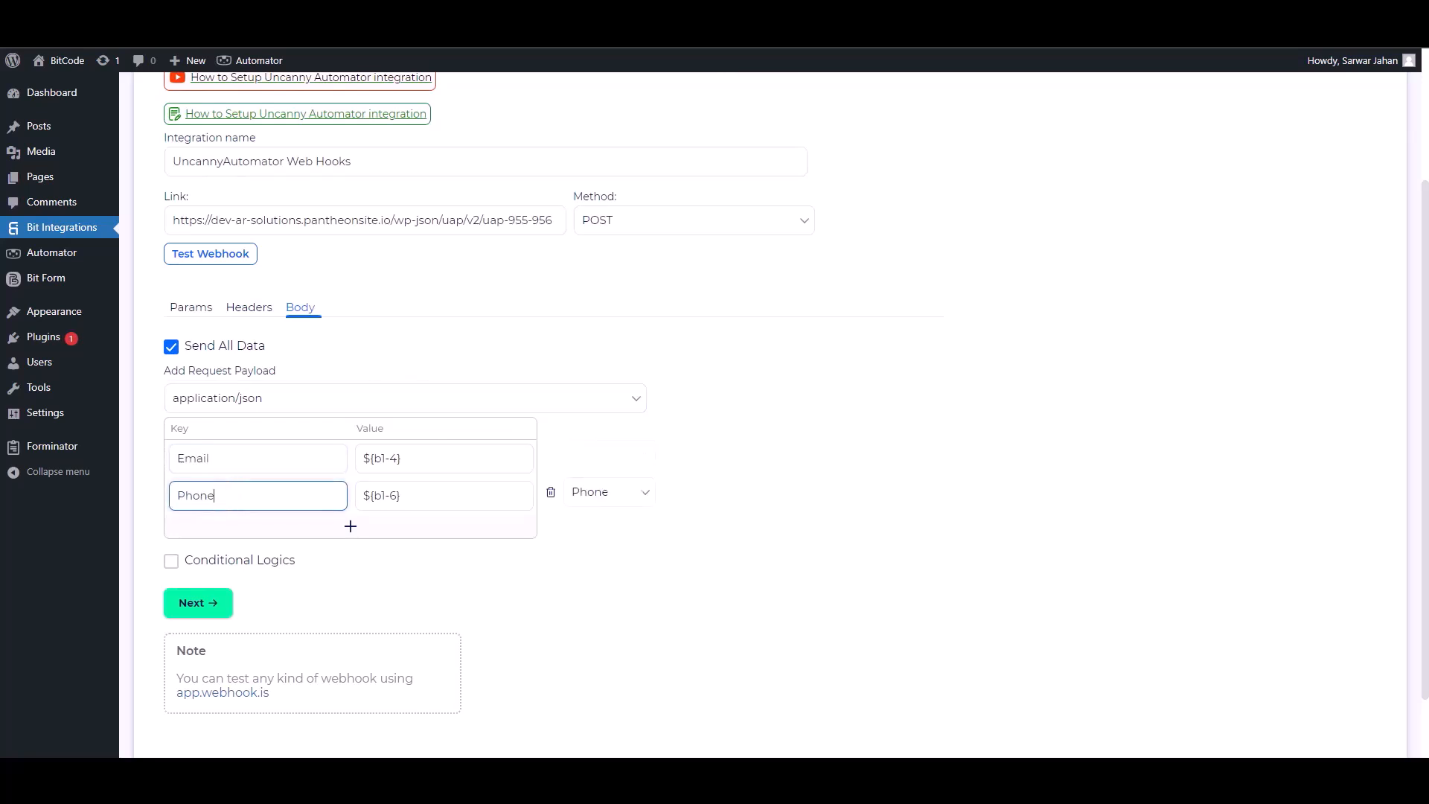
pyautogui.click(171, 561)
pyautogui.scroll(-1, 297, 578)
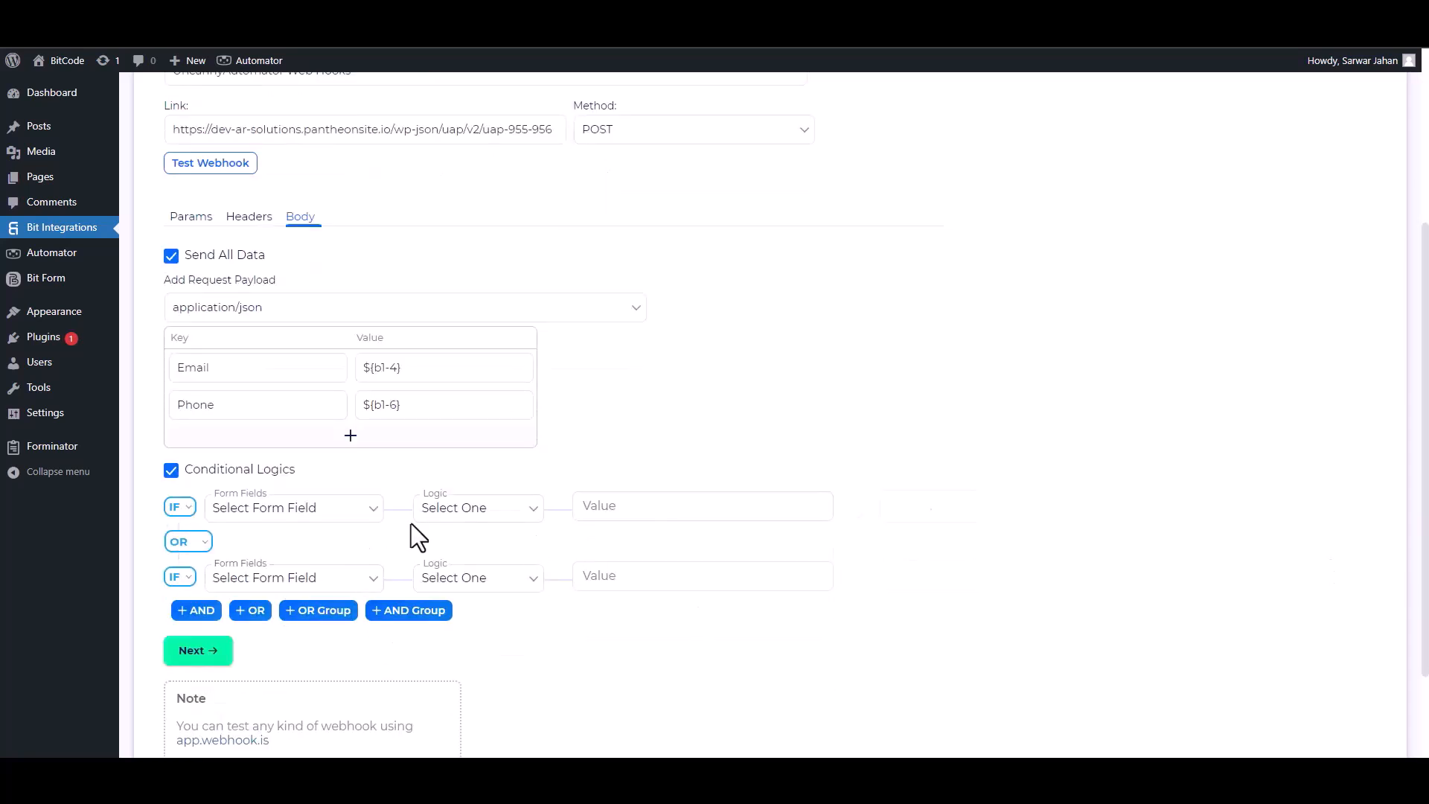
pyautogui.click(171, 470)
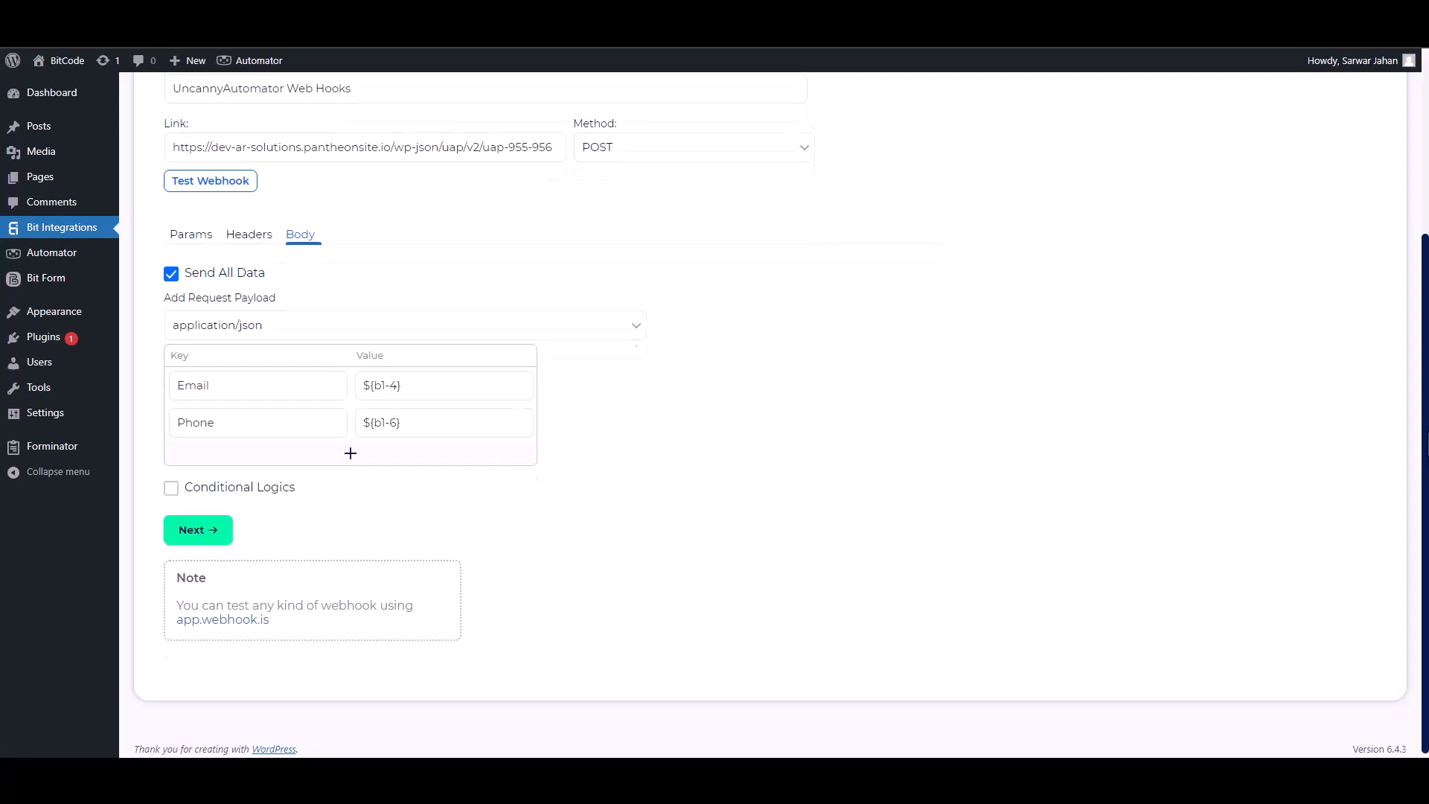
pyautogui.scroll(2, 670, 417)
pyautogui.click(211, 310)
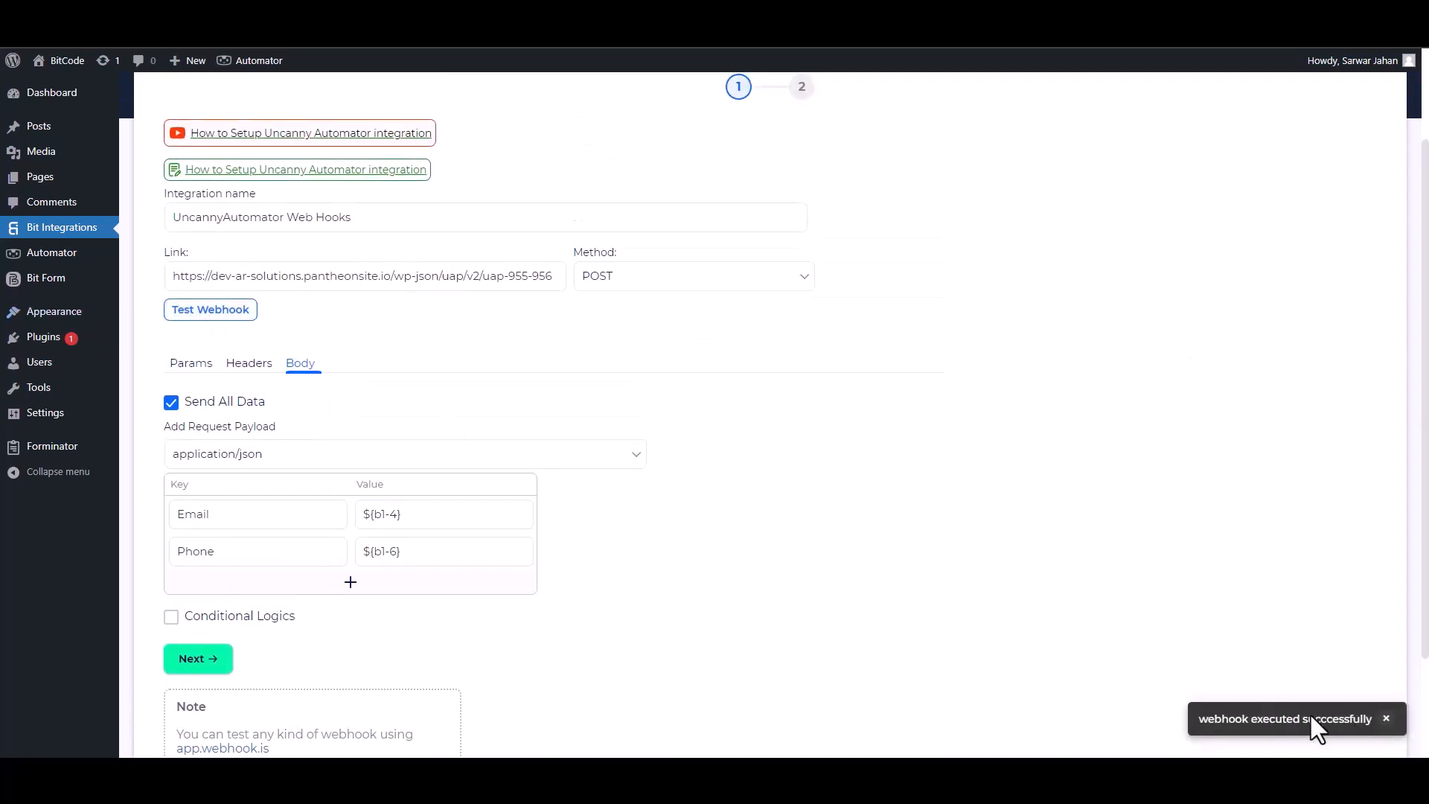
pyautogui.click(228, 667)
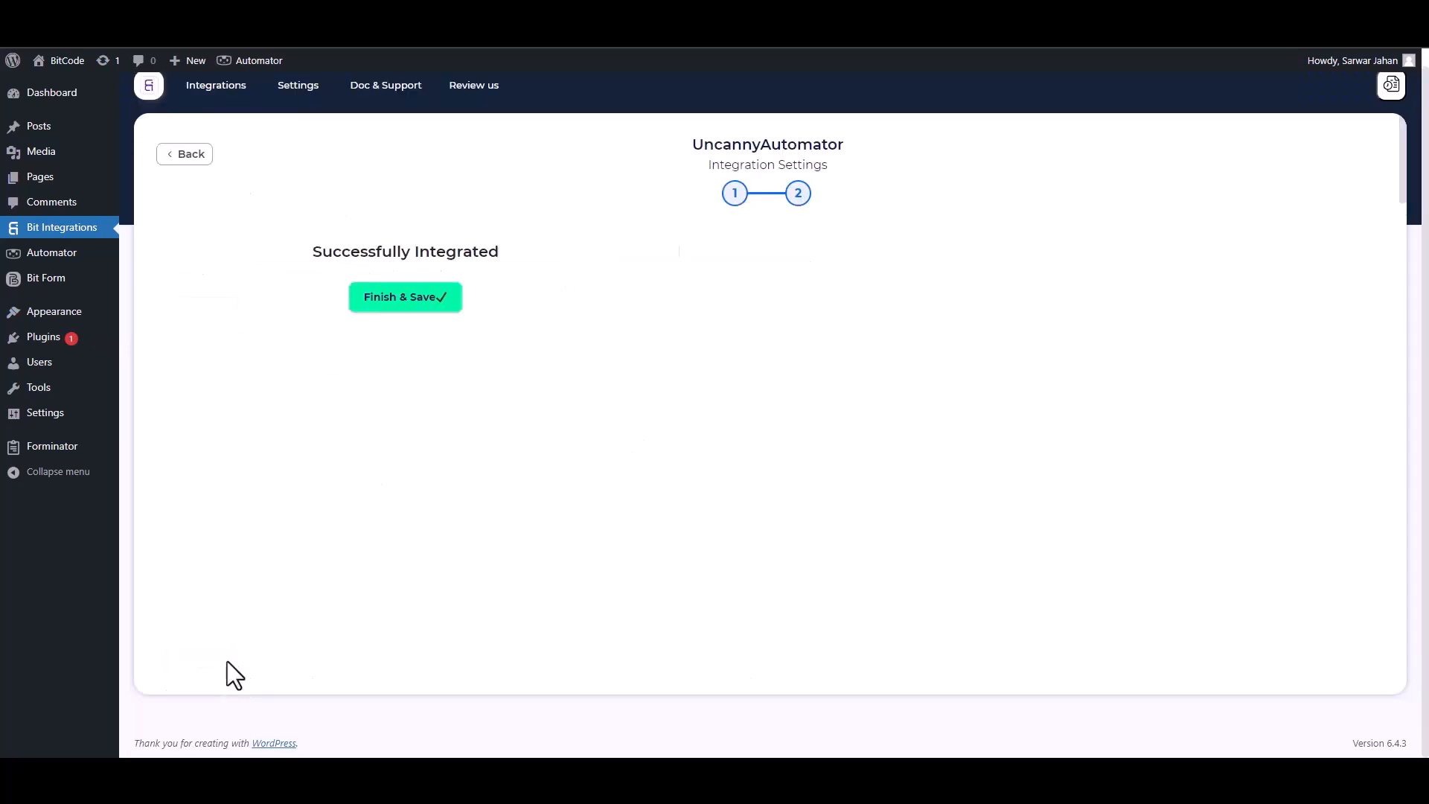
# Save the integration, then give the trigger Email (email type) and Phone fields and save it
pyautogui.click(758, 299)
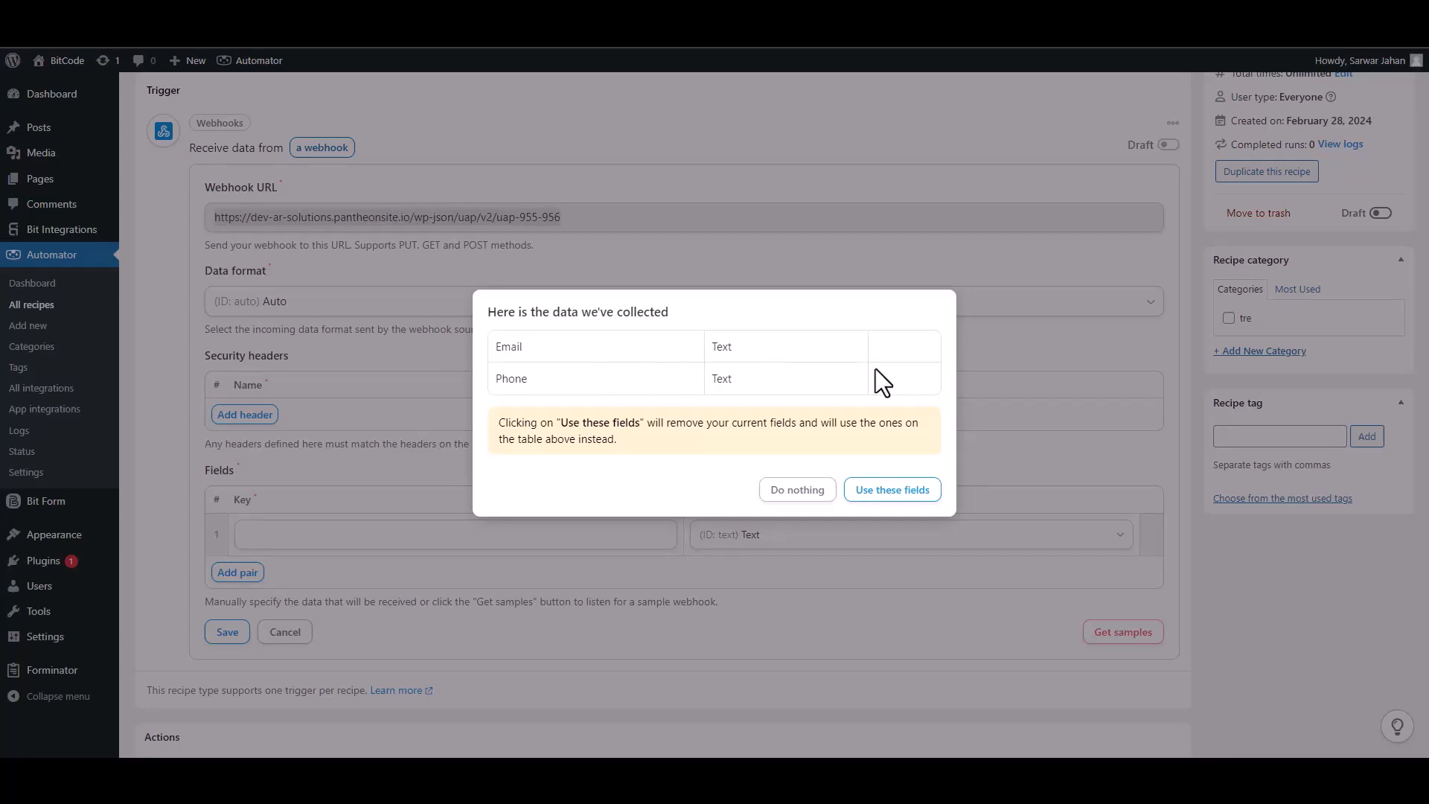
pyautogui.click(894, 492)
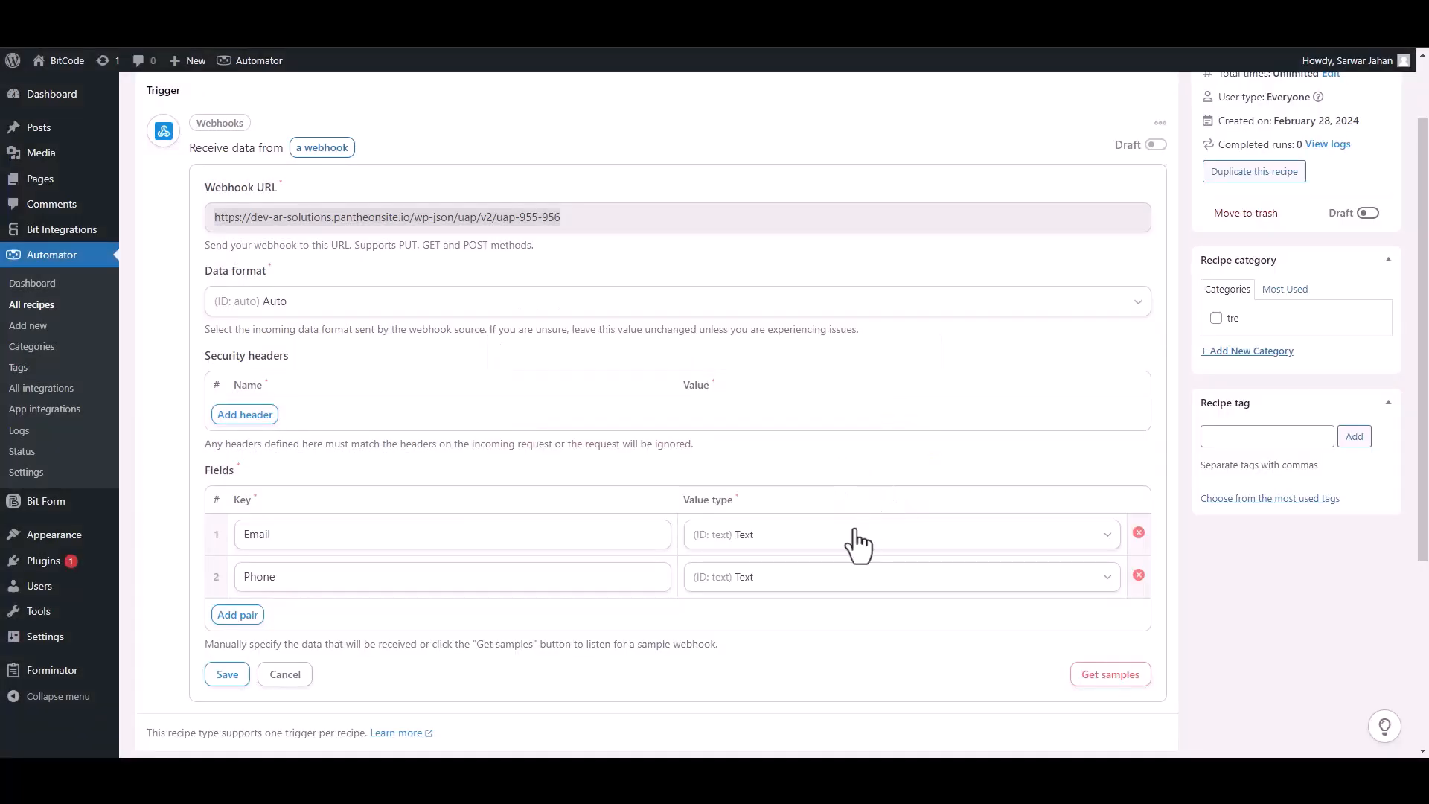
pyautogui.click(1113, 540)
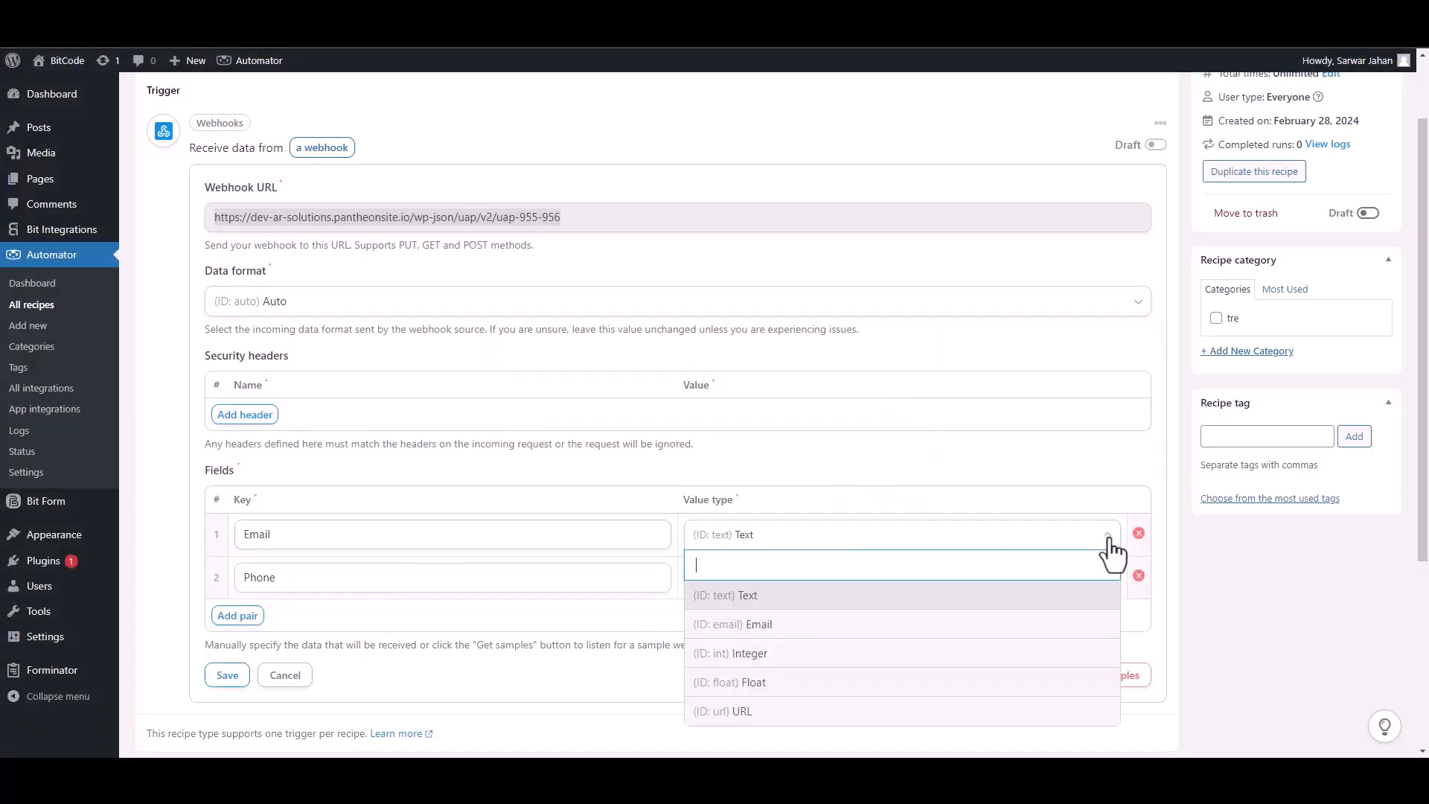
pyautogui.click(770, 632)
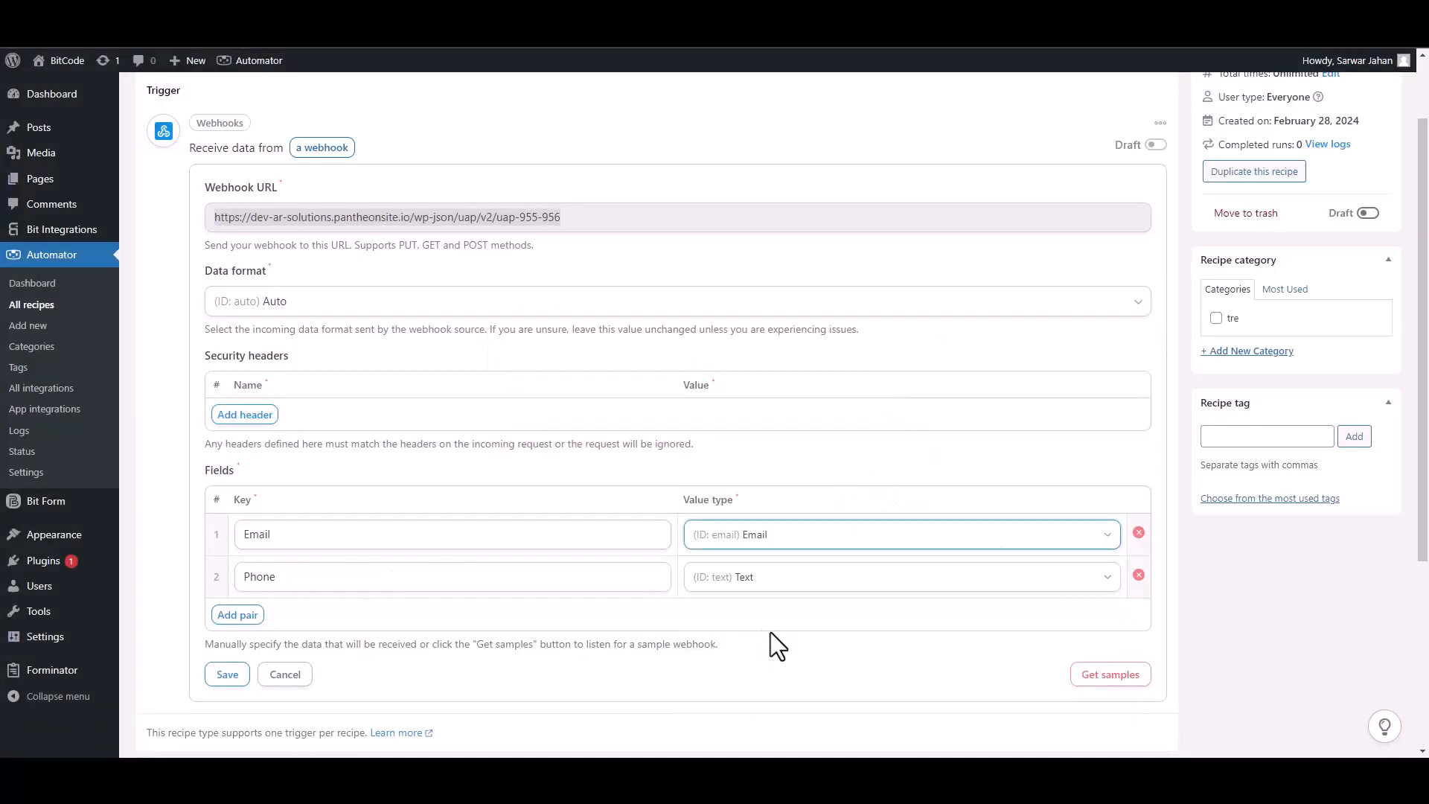
pyautogui.click(235, 674)
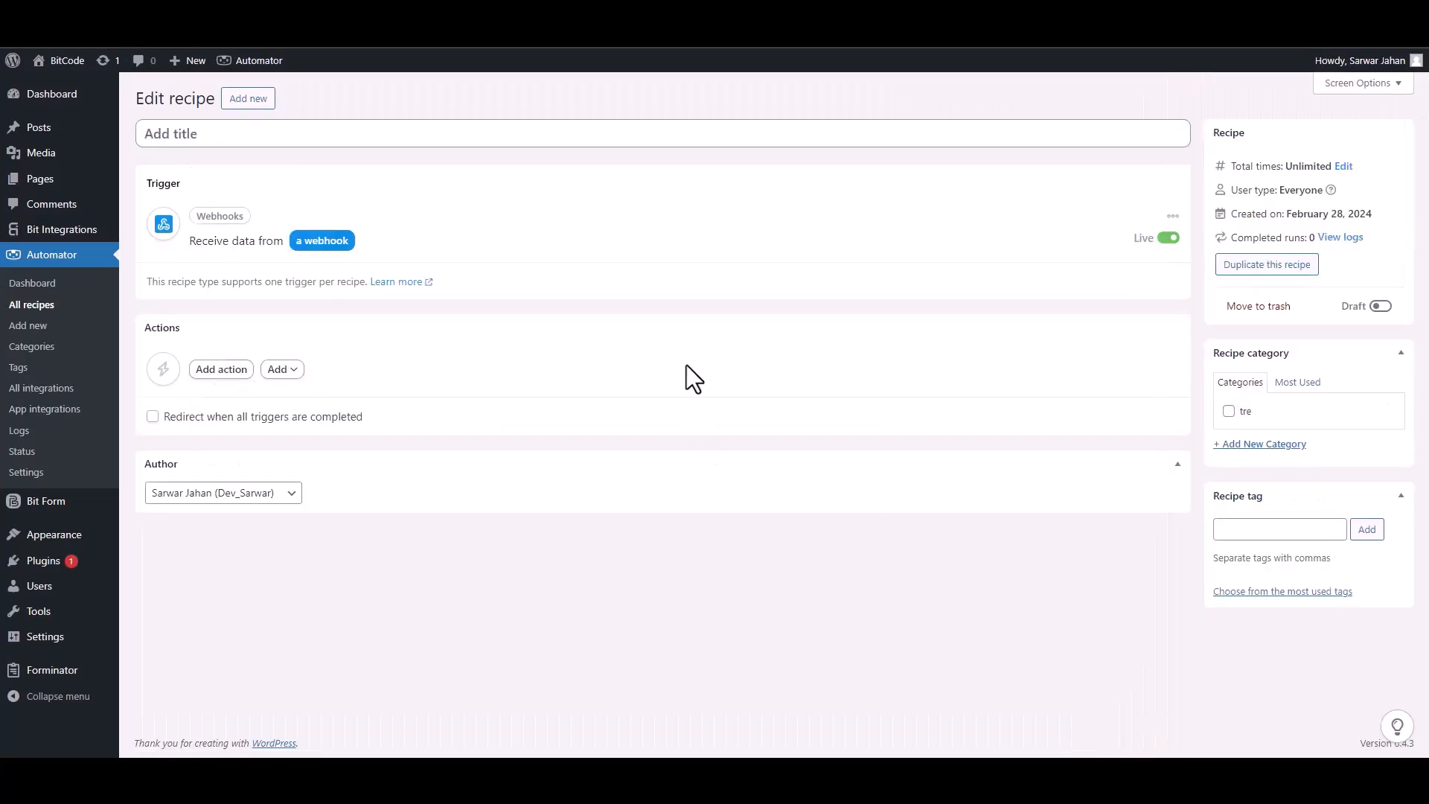
# Add a MailerLite 'Add a subscriber to a group' action using Field #1 Email and the Bit Integrations Subscribers group
pyautogui.click(221, 371)
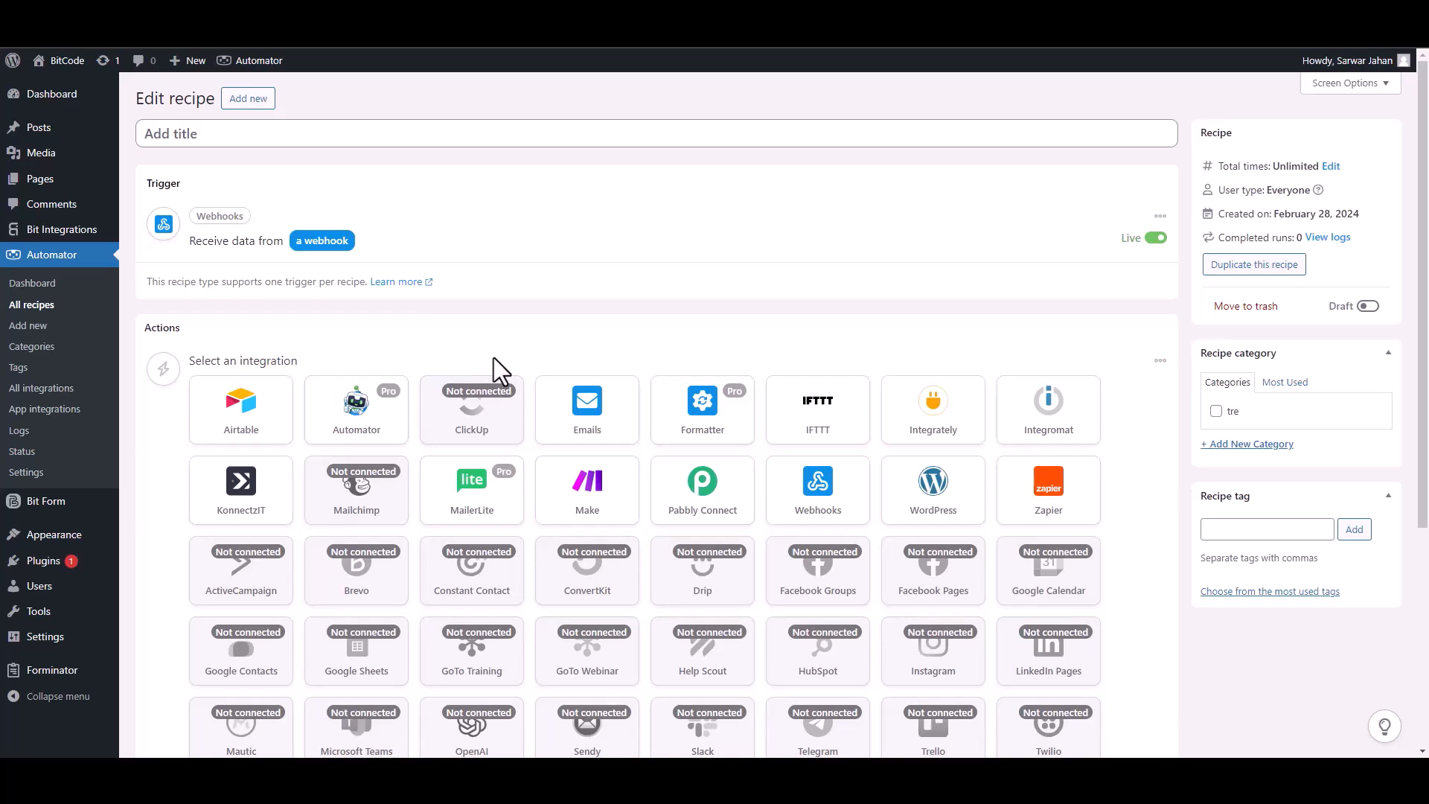
pyautogui.click(485, 510)
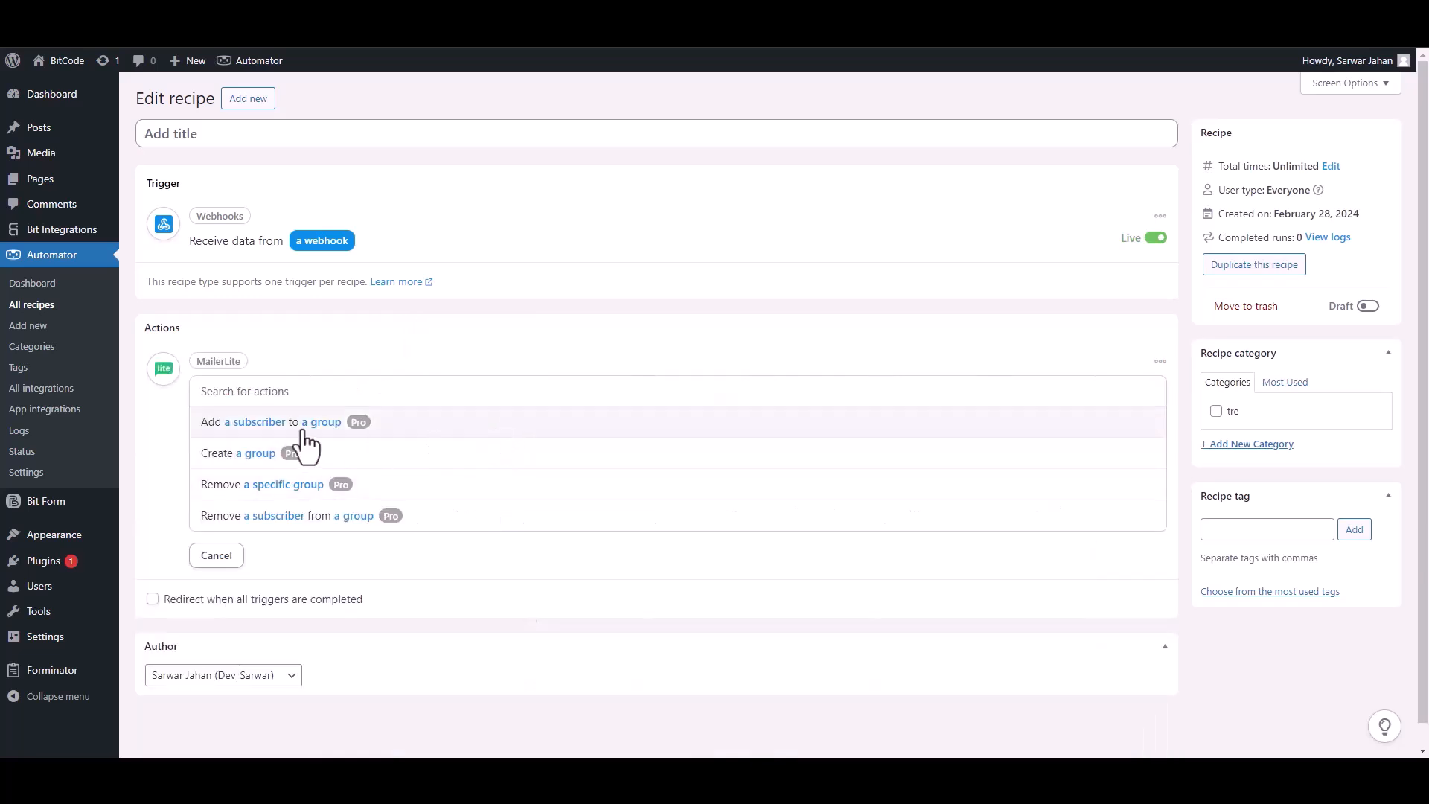
pyautogui.click(281, 422)
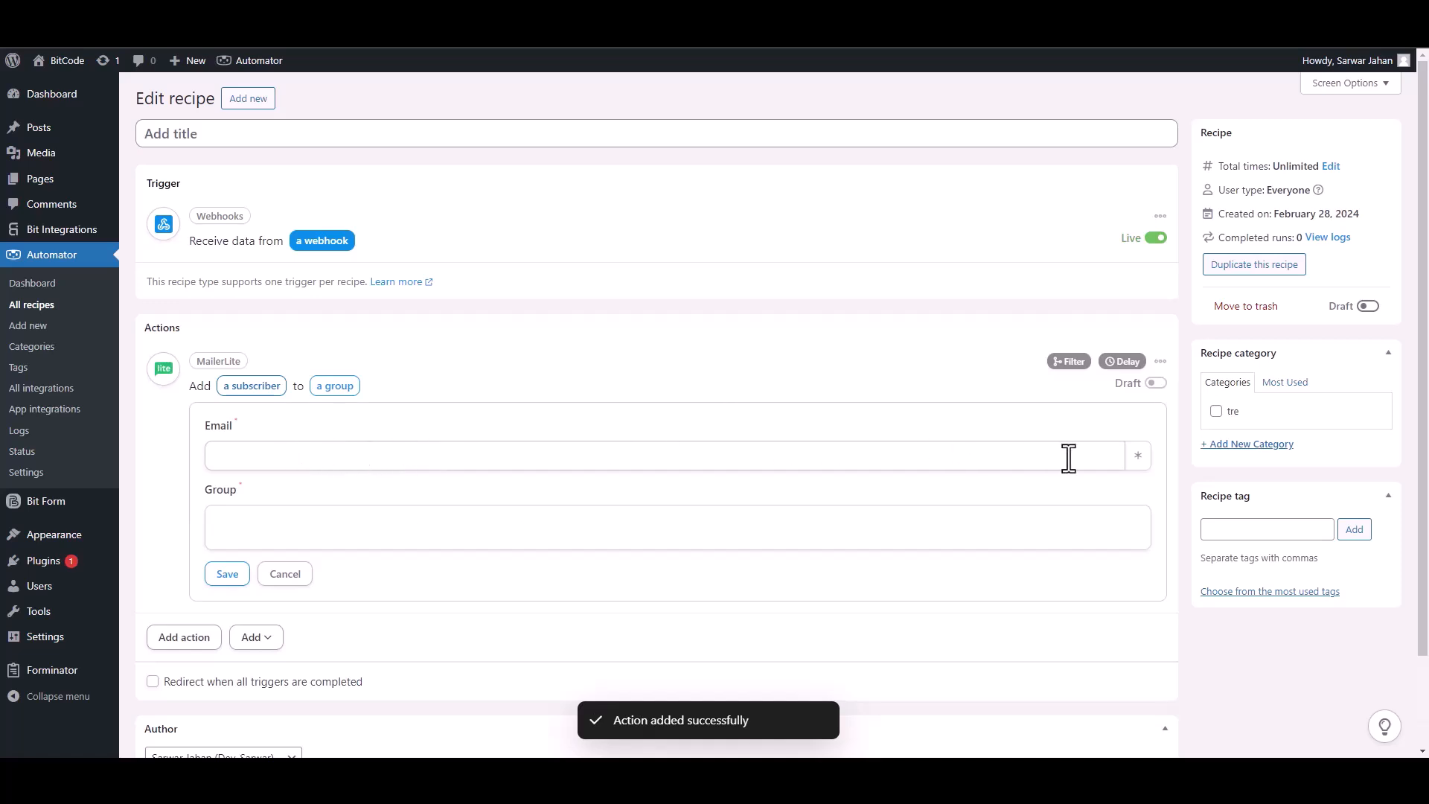
pyautogui.click(1138, 455)
pyautogui.click(362, 579)
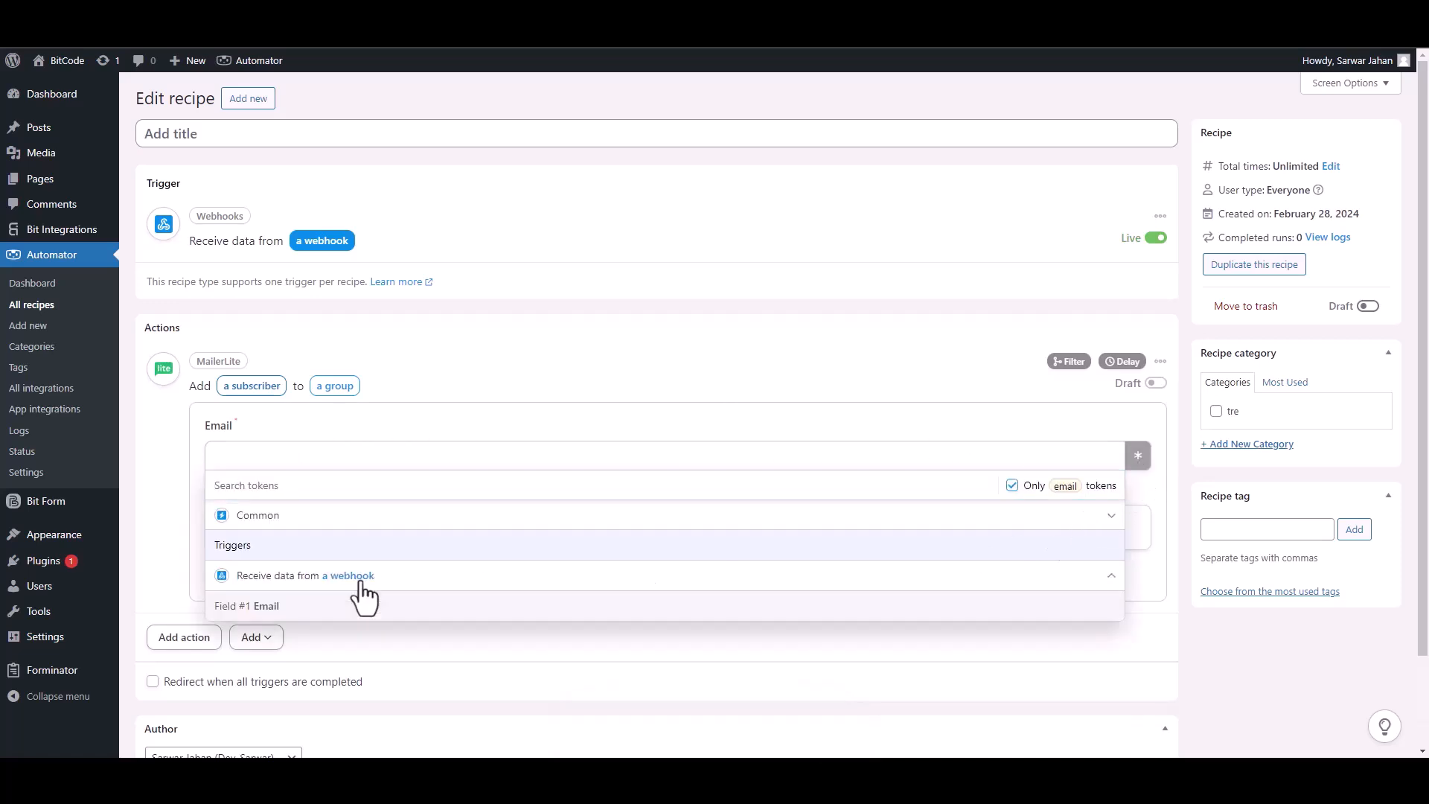
pyautogui.click(312, 607)
pyautogui.click(421, 529)
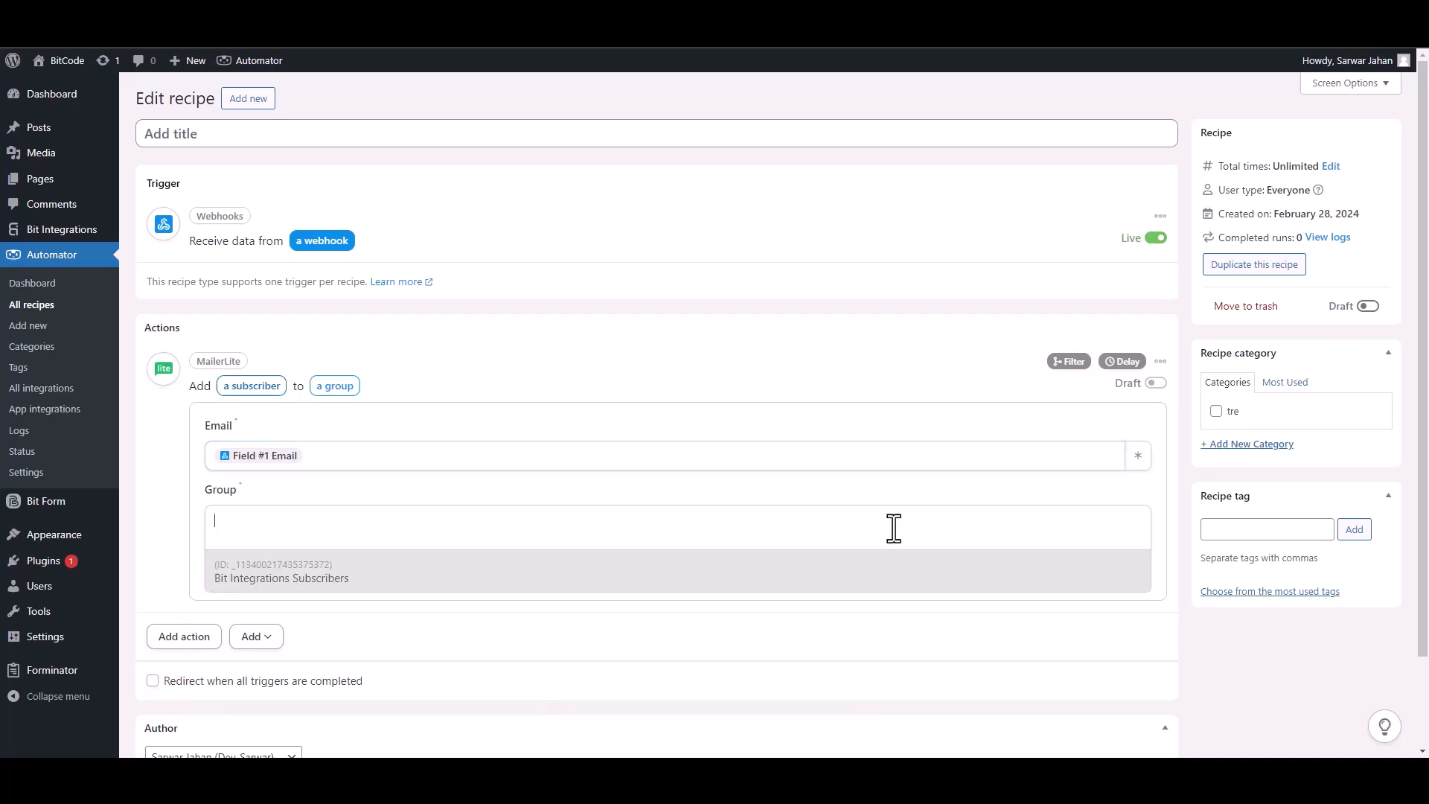
pyautogui.click(272, 581)
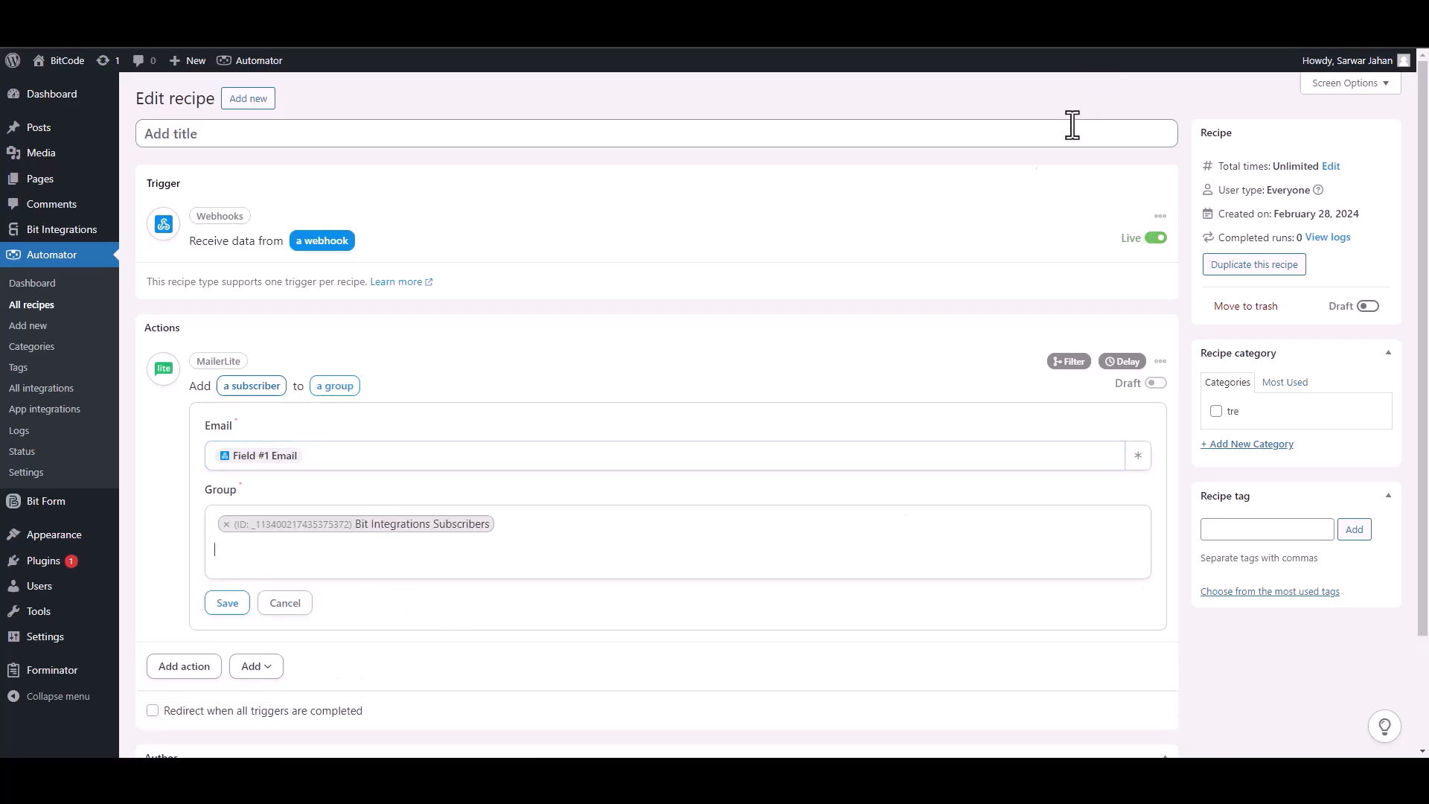
pyautogui.click(230, 605)
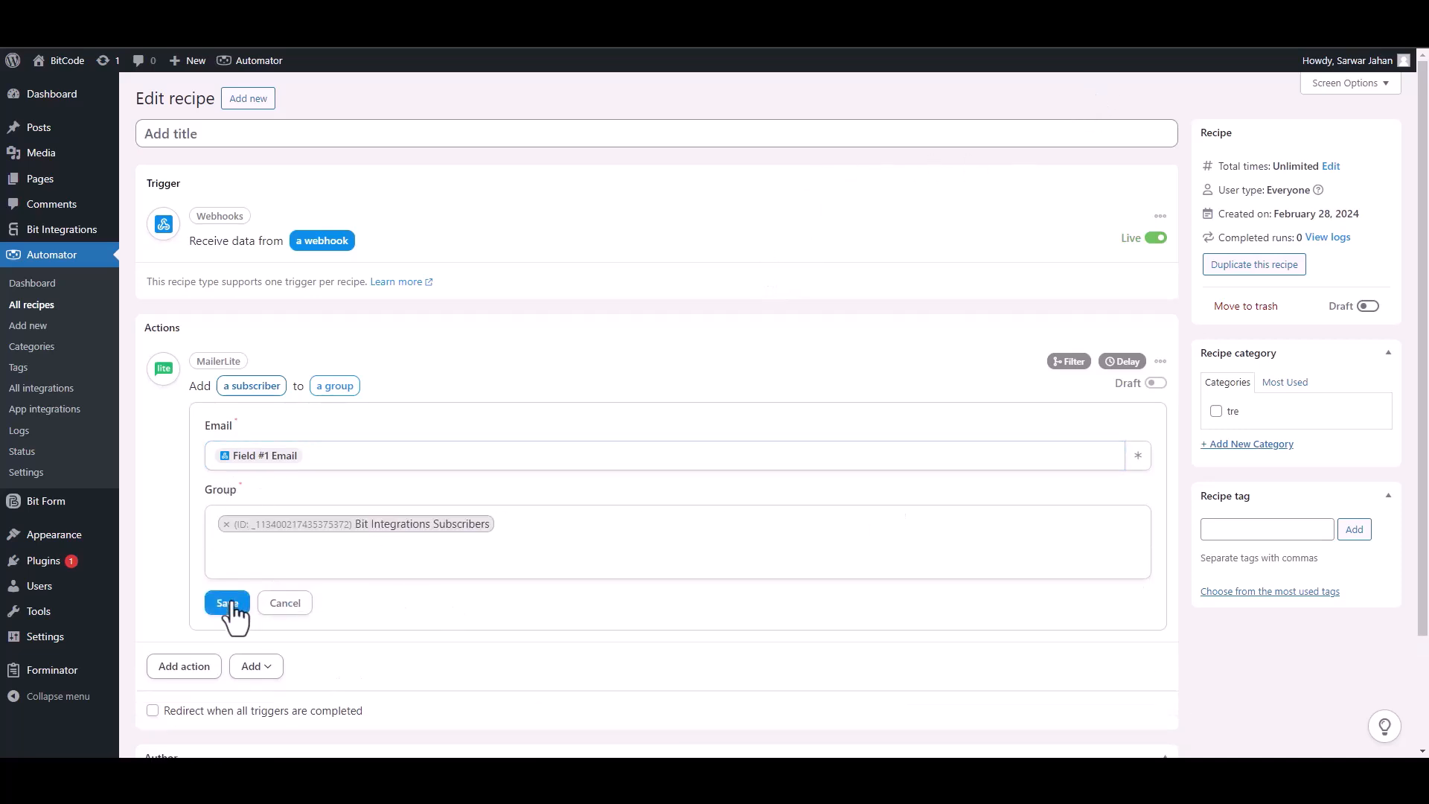
pyautogui.click(230, 604)
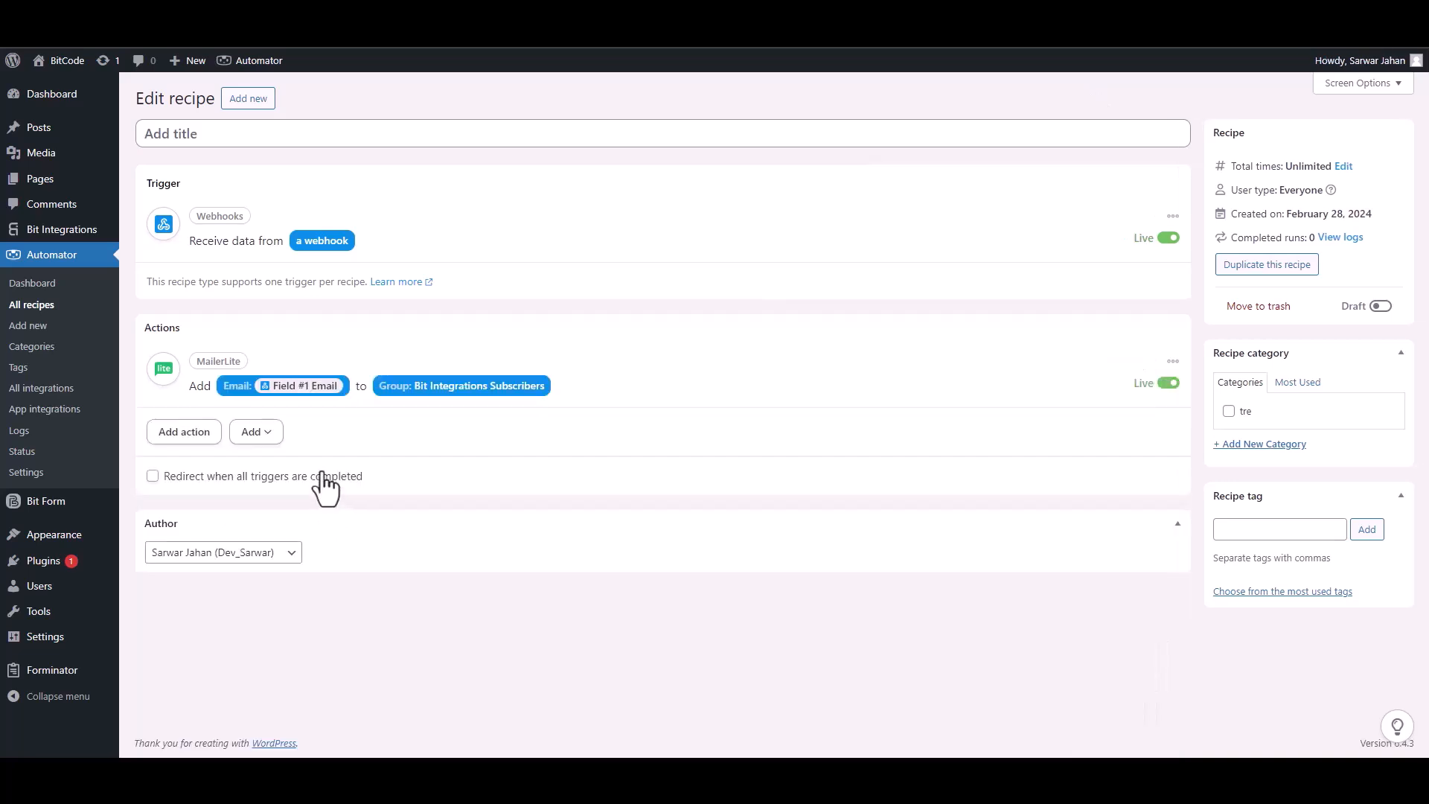
# Set the recipe live and enter Bit Integrations as the form's name
pyautogui.click(1376, 308)
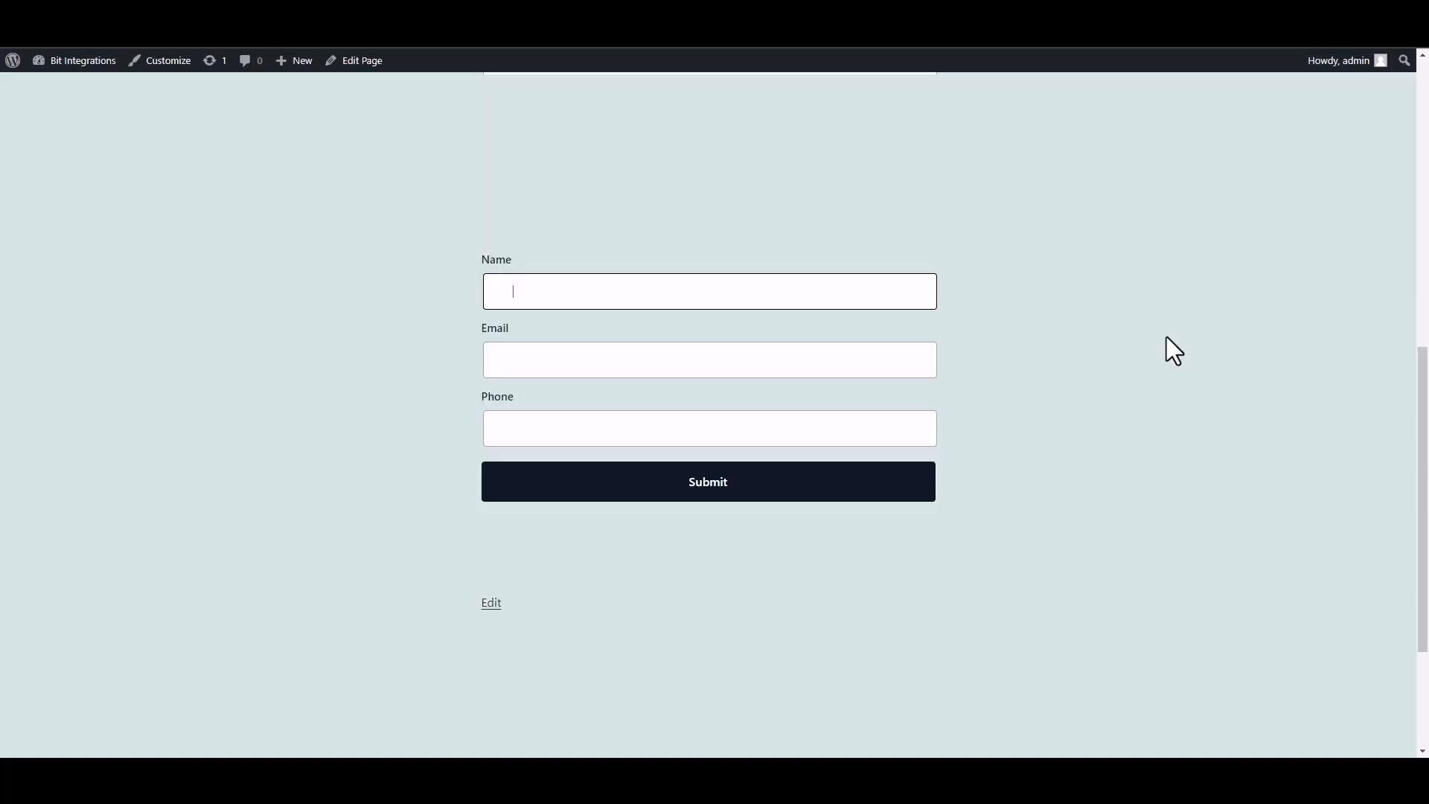
pyautogui.write('Bit INTEGRAT')
pyautogui.press('BackSpace')
pyautogui.press('BackSpace')
pyautogui.press('BackSpace')
pyautogui.press('BackSpace')
pyautogui.press('BackSpace')
pyautogui.press('BackSpace')
pyautogui.press('BackSpace')
pyautogui.write('nter')
pyautogui.write('grat')
pyautogui.write('ions')
# Fill in a test e-mail and phone number, submit, and check the success message
pyautogui.click(816, 363)
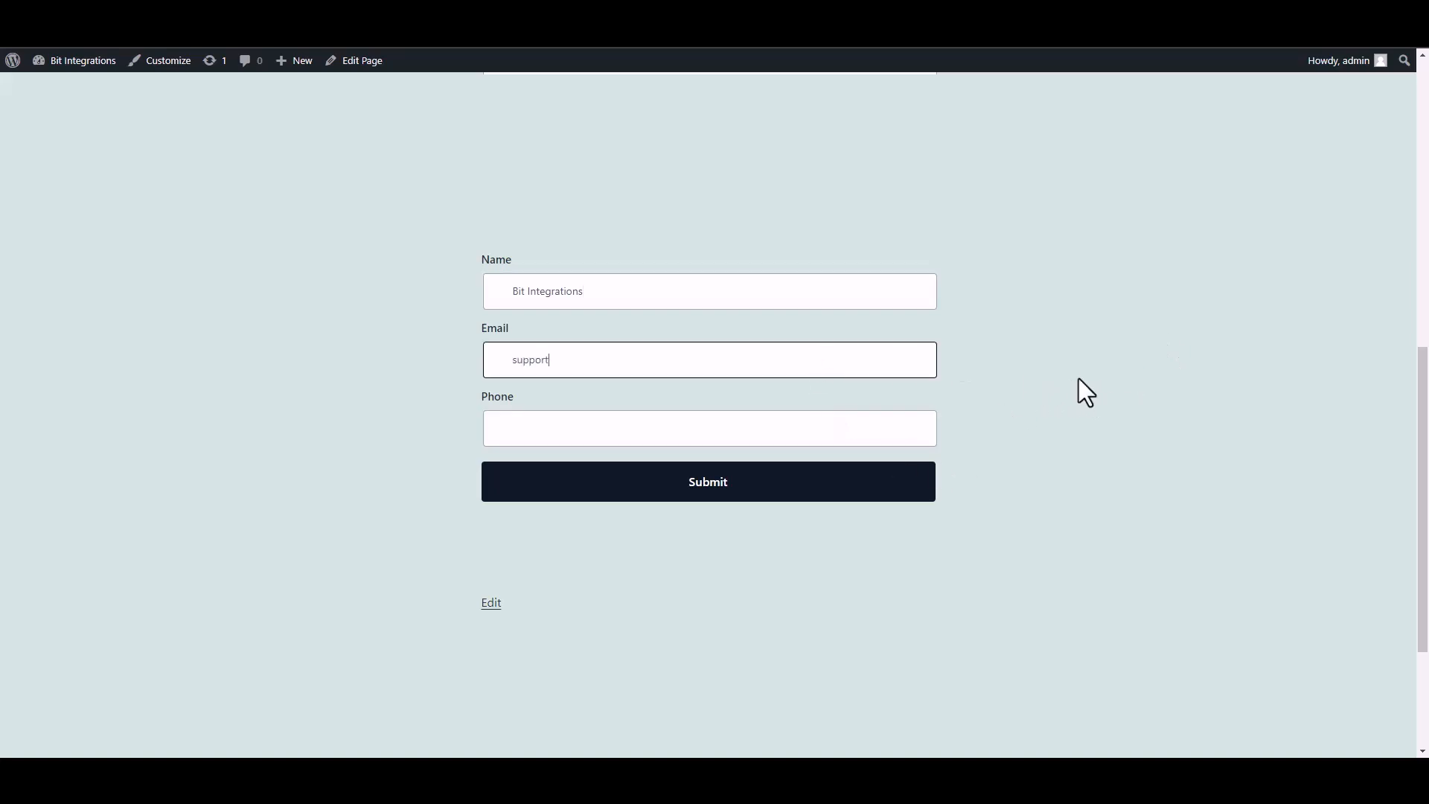
pyautogui.click(886, 436)
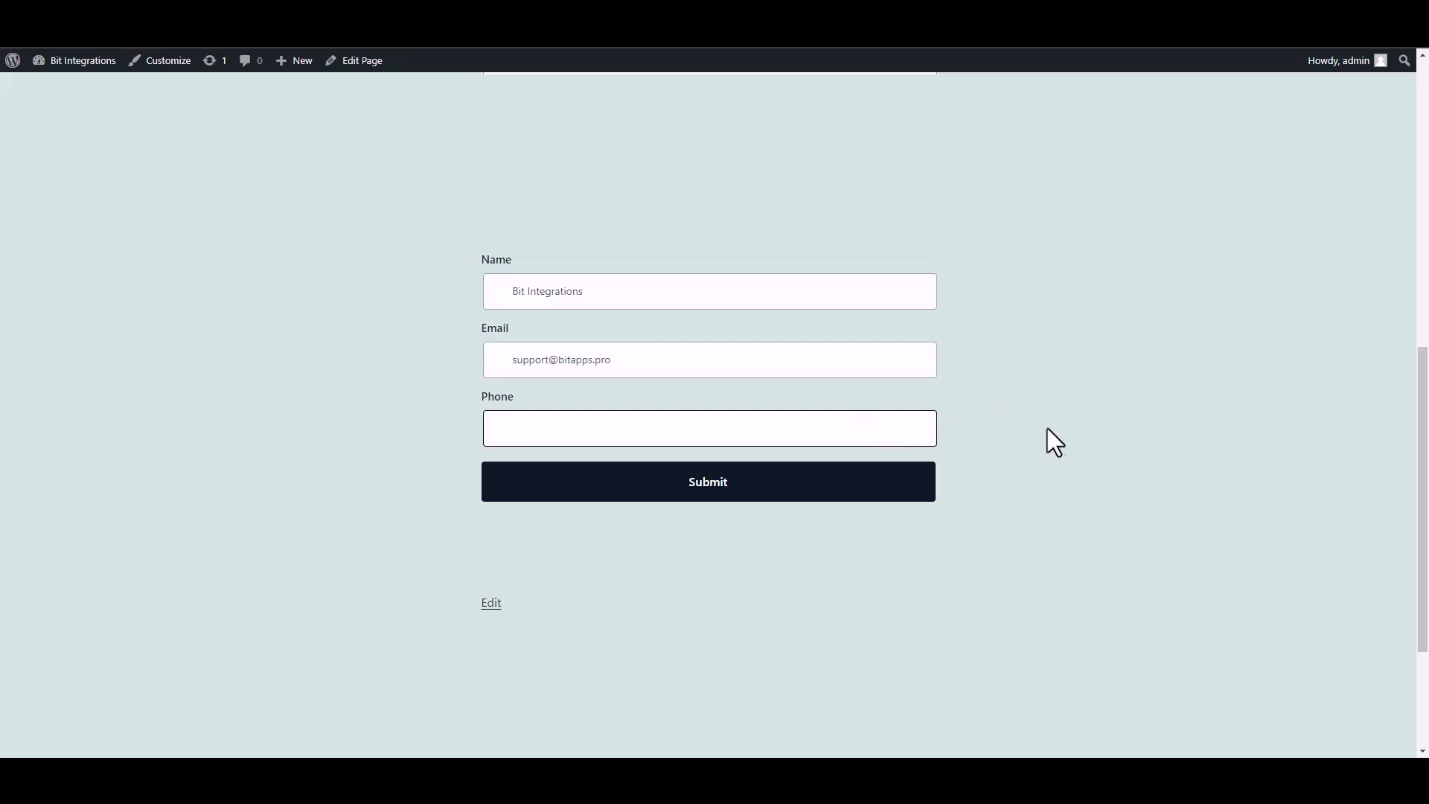
pyautogui.write('444555666')
pyautogui.click(905, 494)
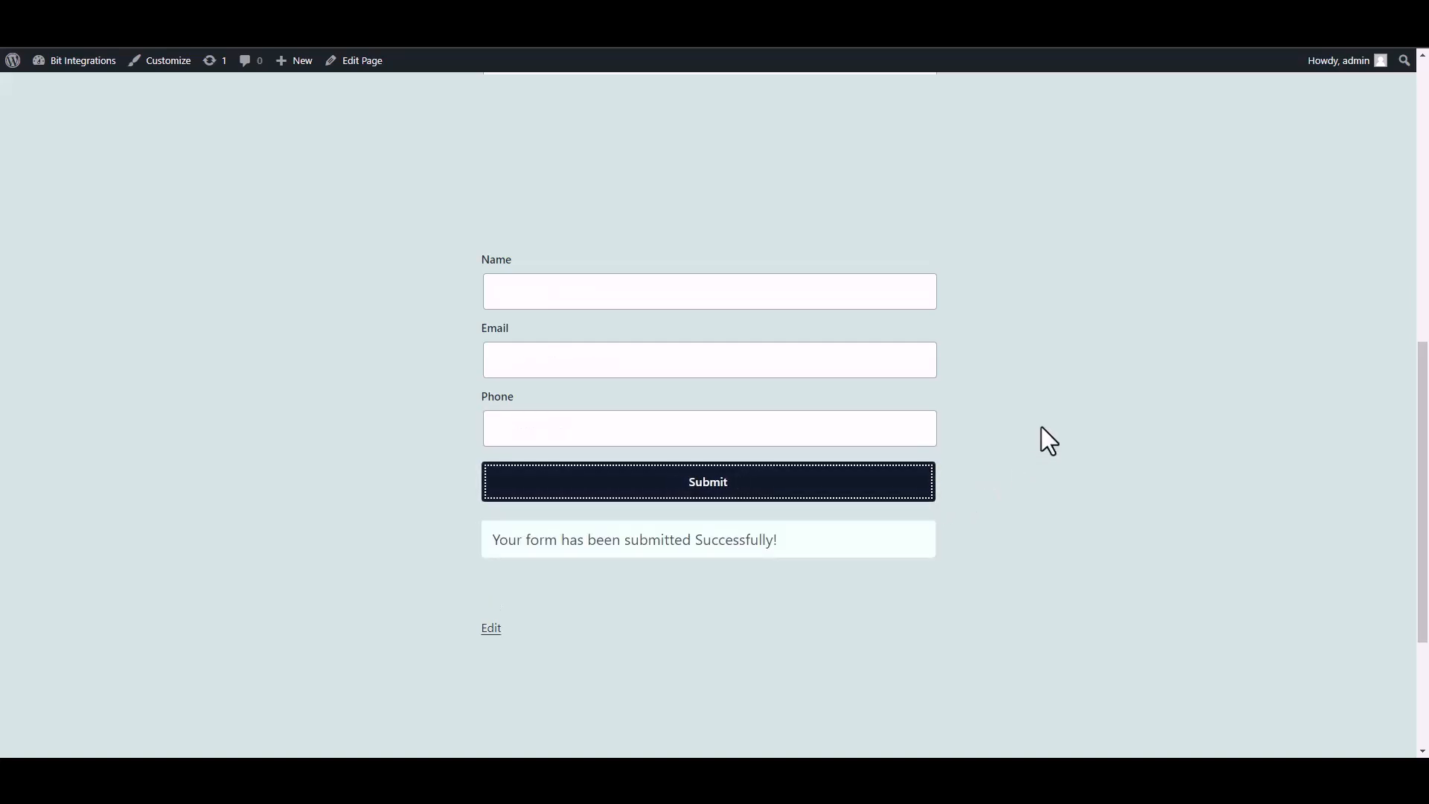
pyautogui.moveTo(462, 555); pyautogui.dragTo(984, 564)
pyautogui.click(993, 564)
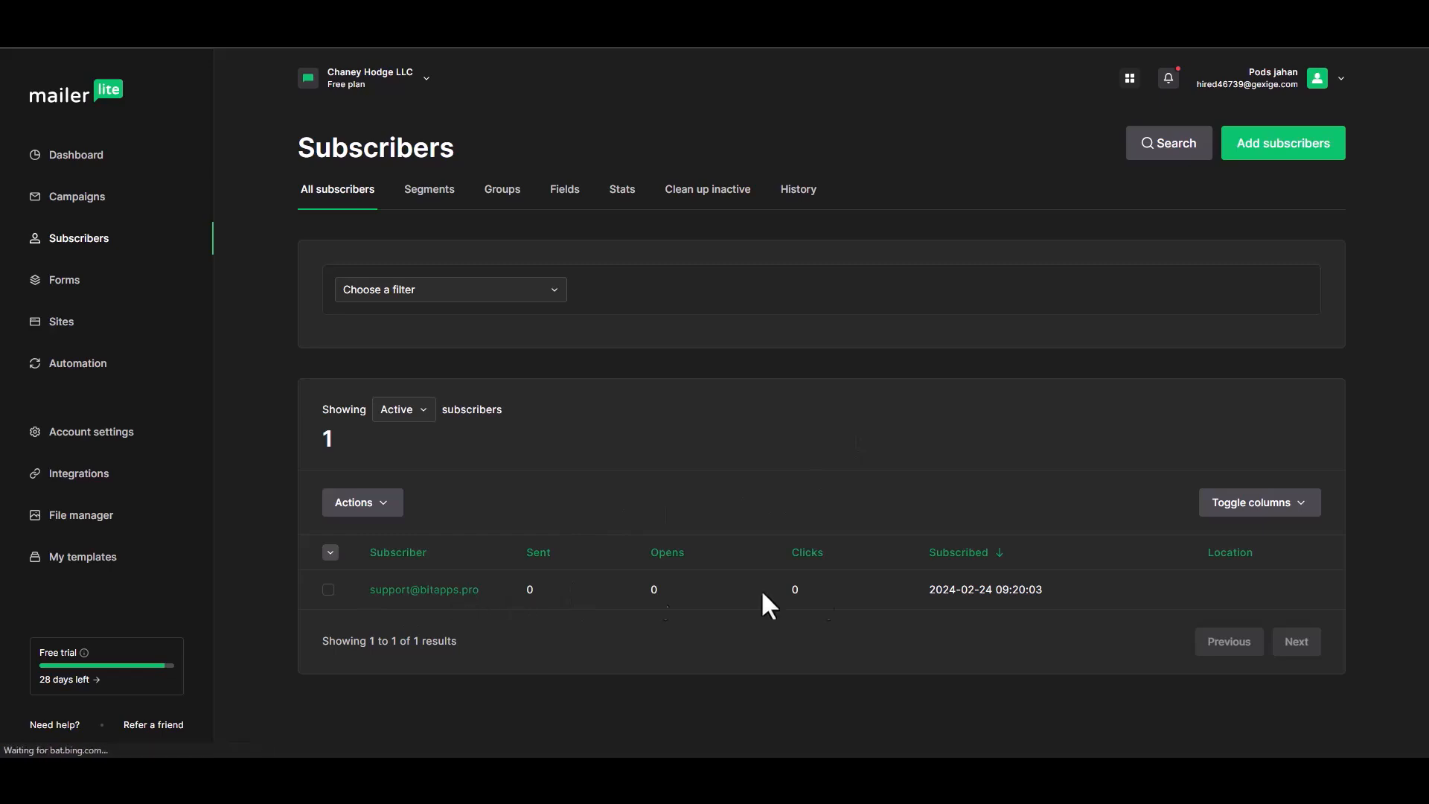
# Open the new subscriber's profile and check their Bit Integrations group membership
pyautogui.click(401, 596)
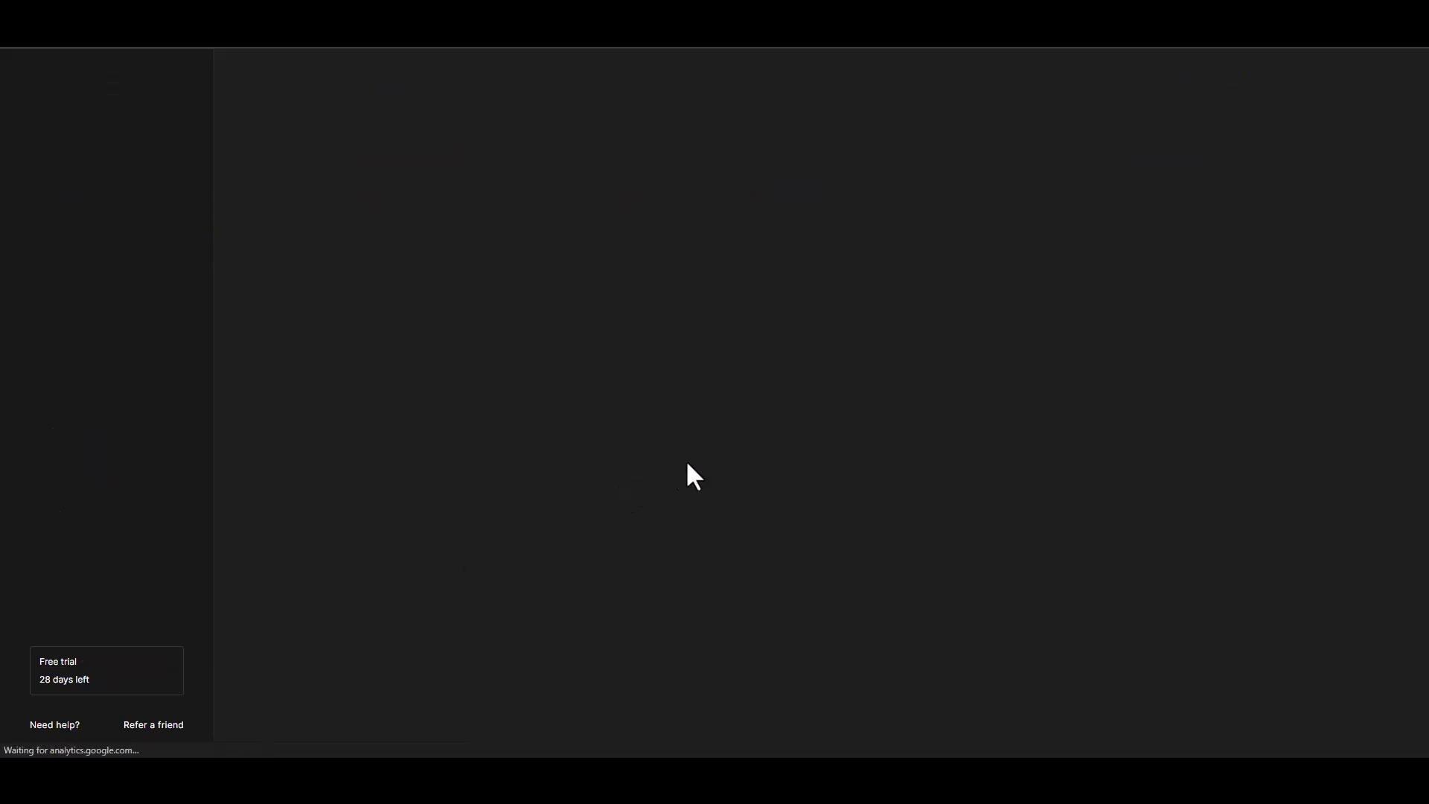
pyautogui.scroll(-3, 1400, 403)
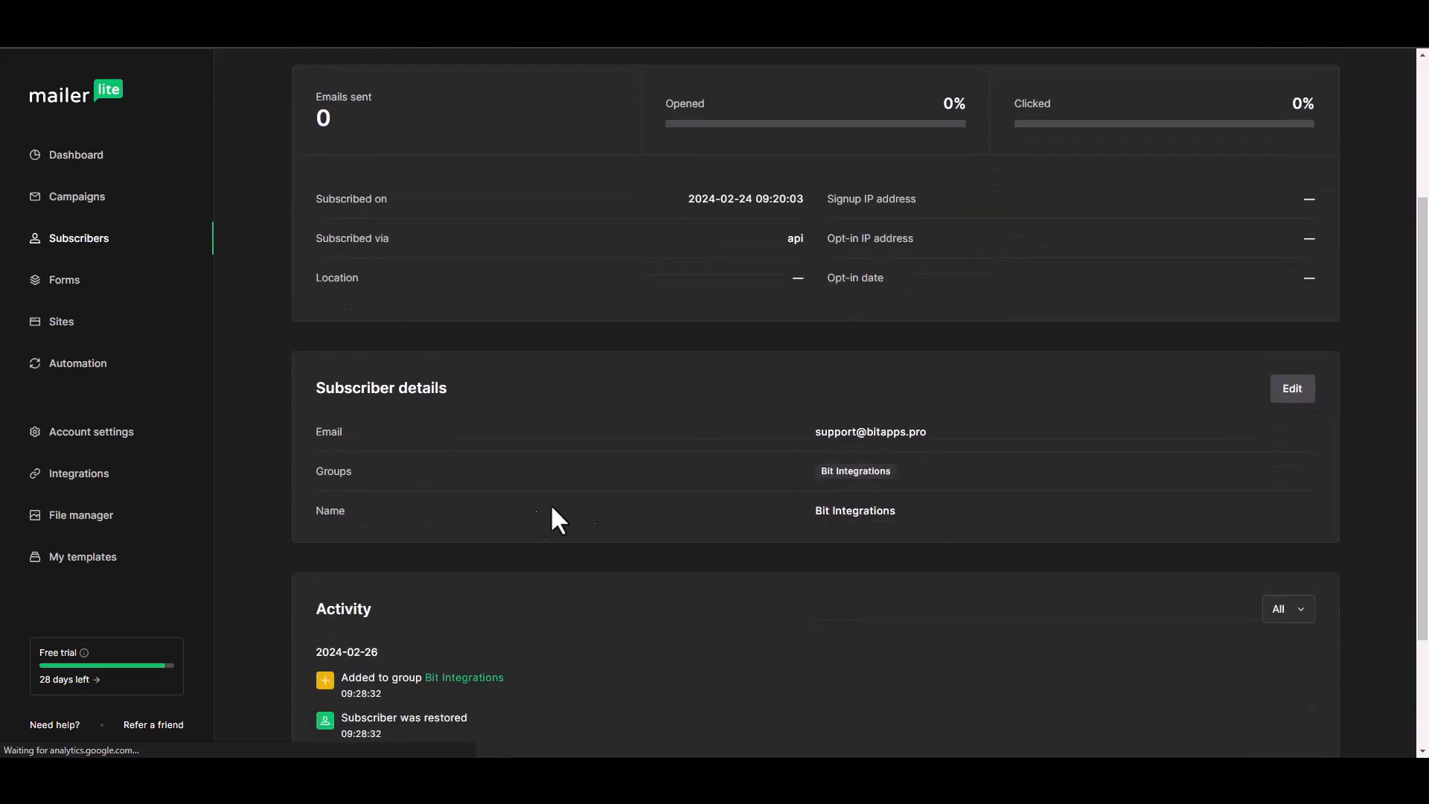
pyautogui.moveTo(879, 475); pyautogui.dragTo(903, 472)
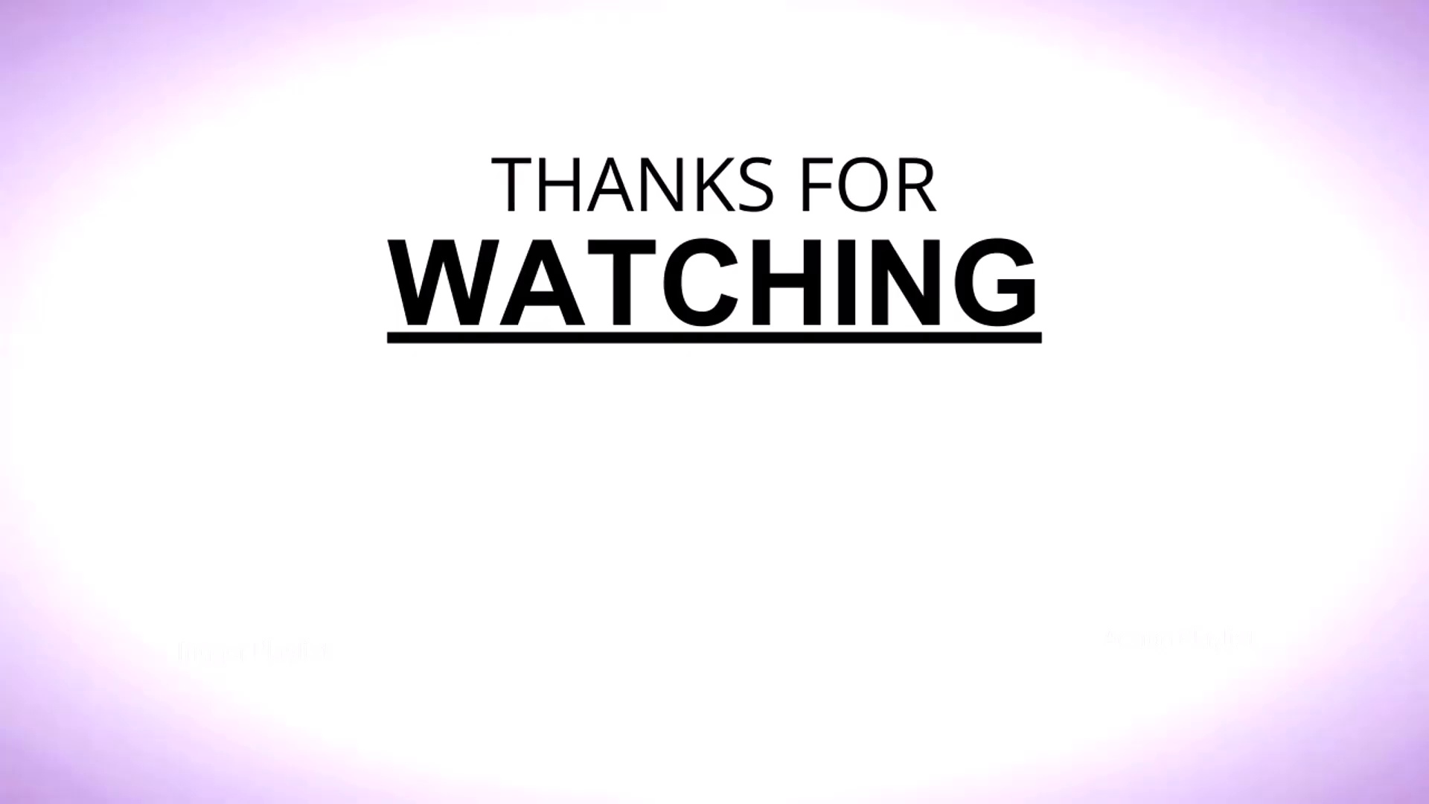